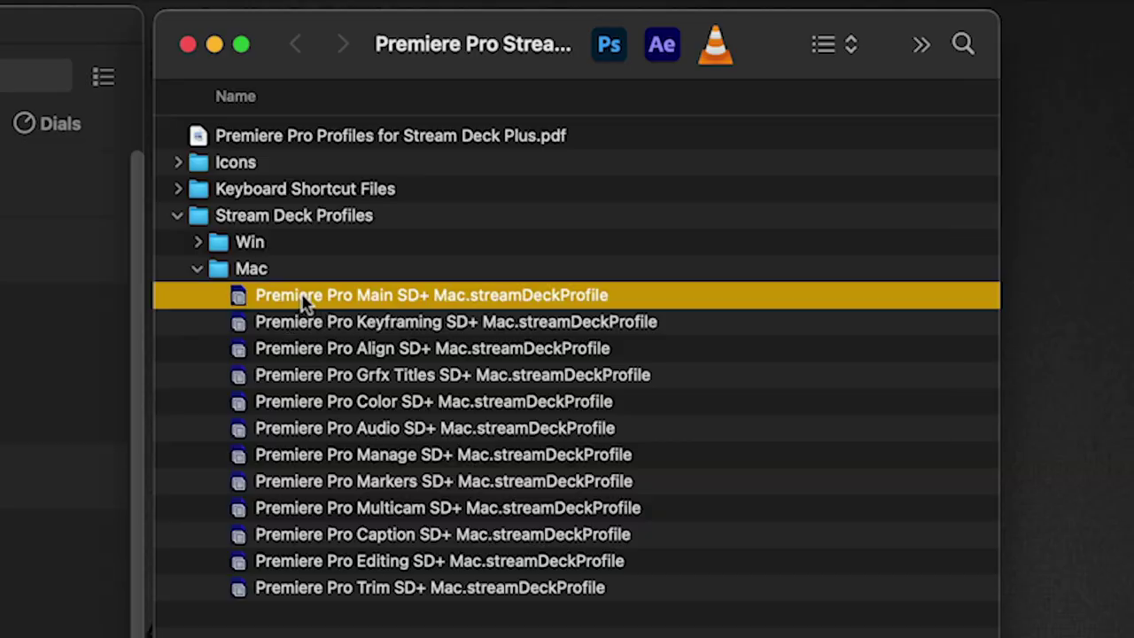
# Step: Select the twelve Mac Premiere Pro profile files, Main through Trim, and open them in Stream Deck
pyautogui.keyDown('shift'); pyautogui.click(361, 588); pyautogui.keyUp('shift')
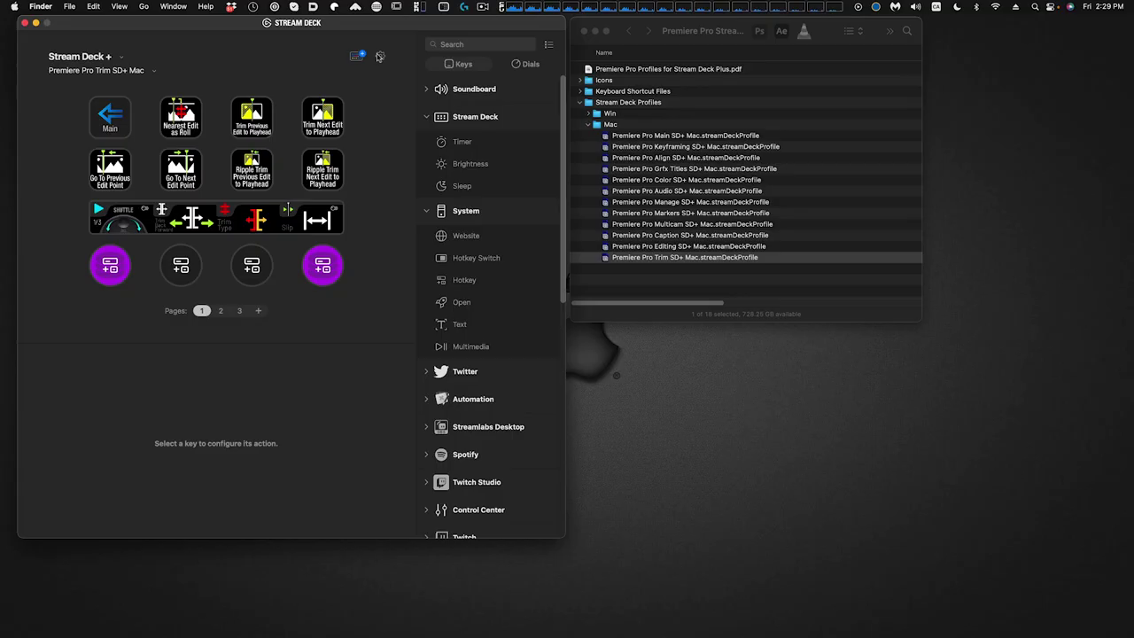
pyautogui.doubleClick(357, 579)
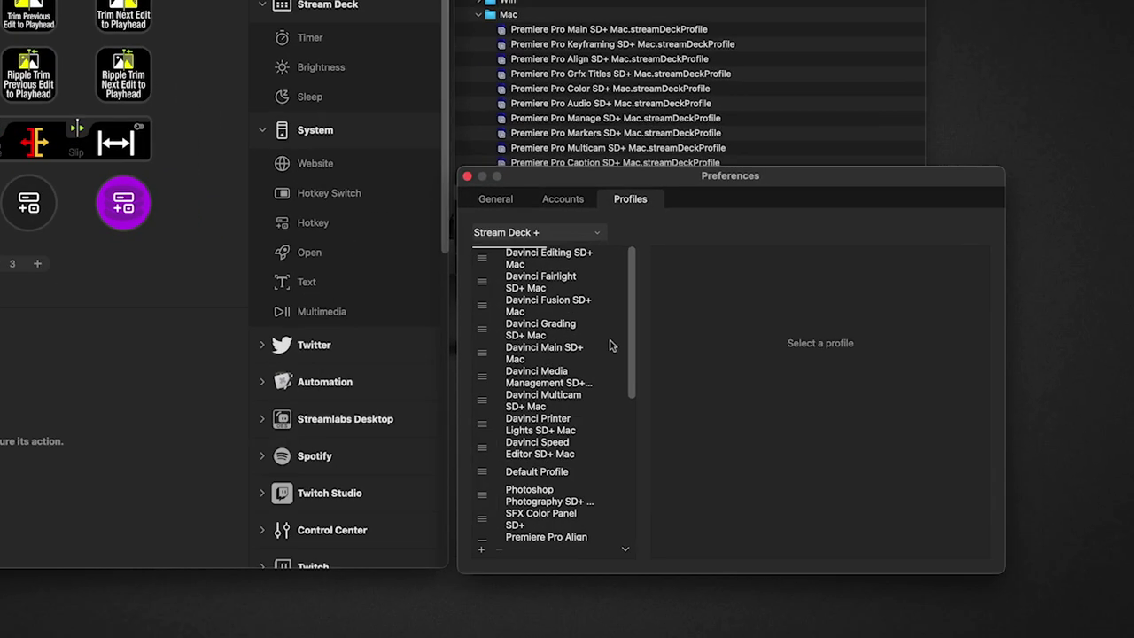
pyautogui.scroll(-10, 615, 510)
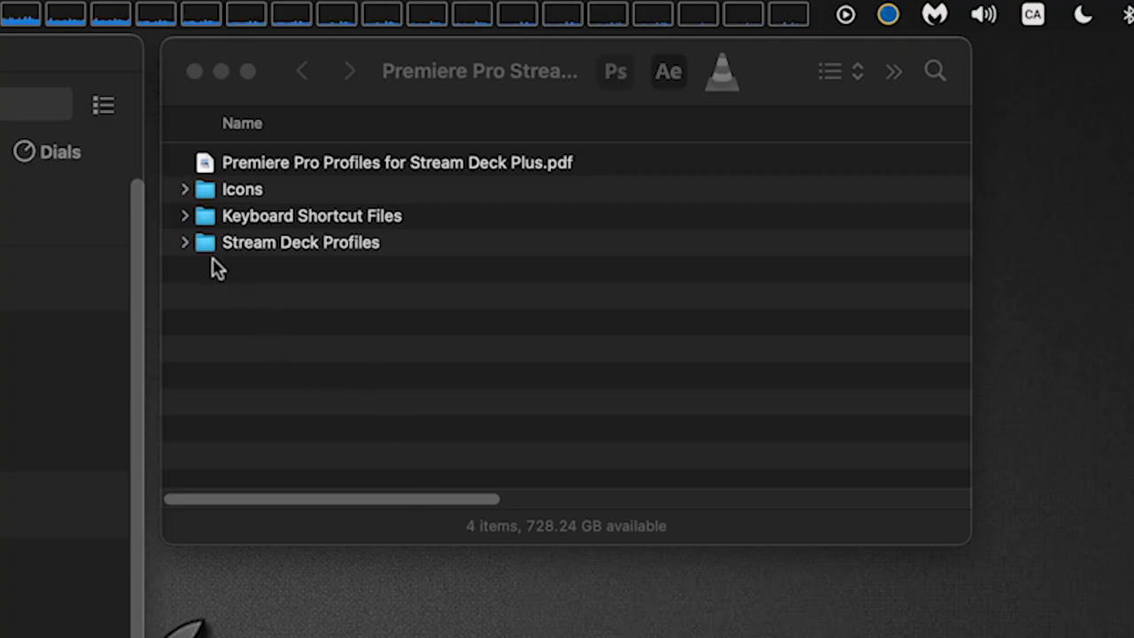
# Step: Expand Keyboard Shortcut Files and select the Mac SideshowFX Premiere Pro Profiles V2.kys file
pyautogui.click(184, 216)
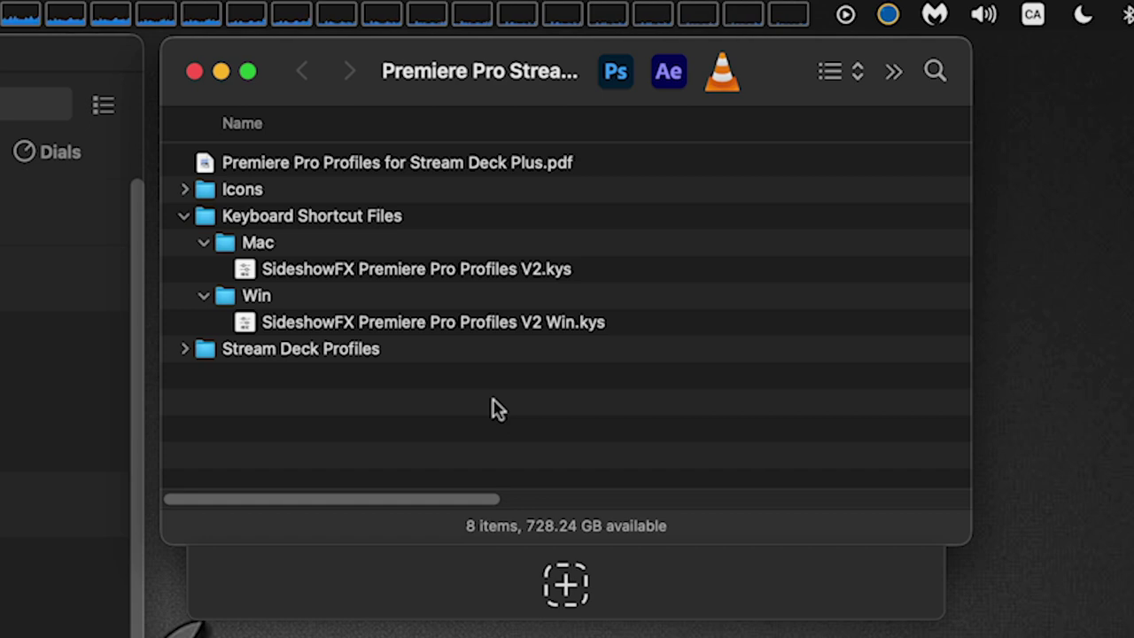
pyautogui.click(286, 275)
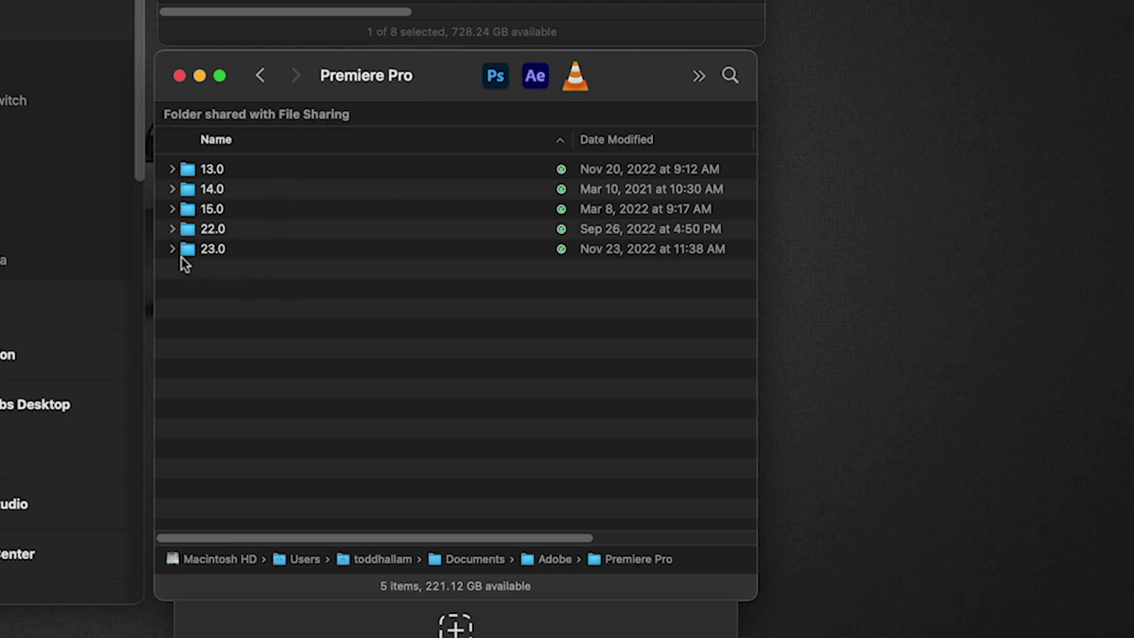
# Step: Expand the Premiere Pro 23.0 folder, its user profile folder and the Mac shortcut folder
pyautogui.click(174, 250)
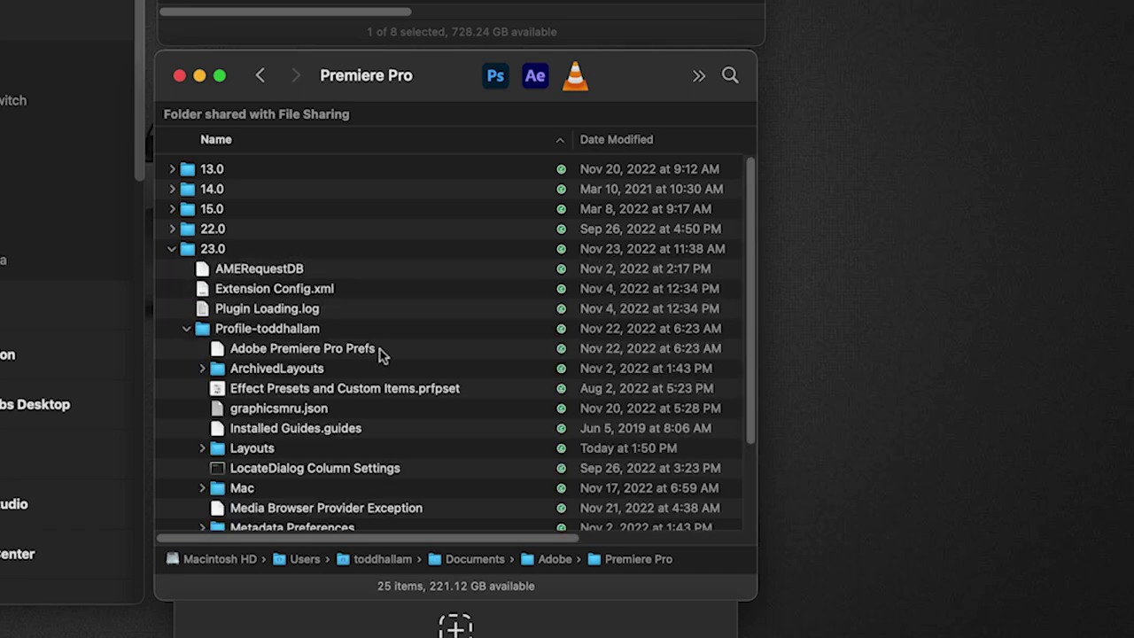
pyautogui.scroll(-3, 372, 341)
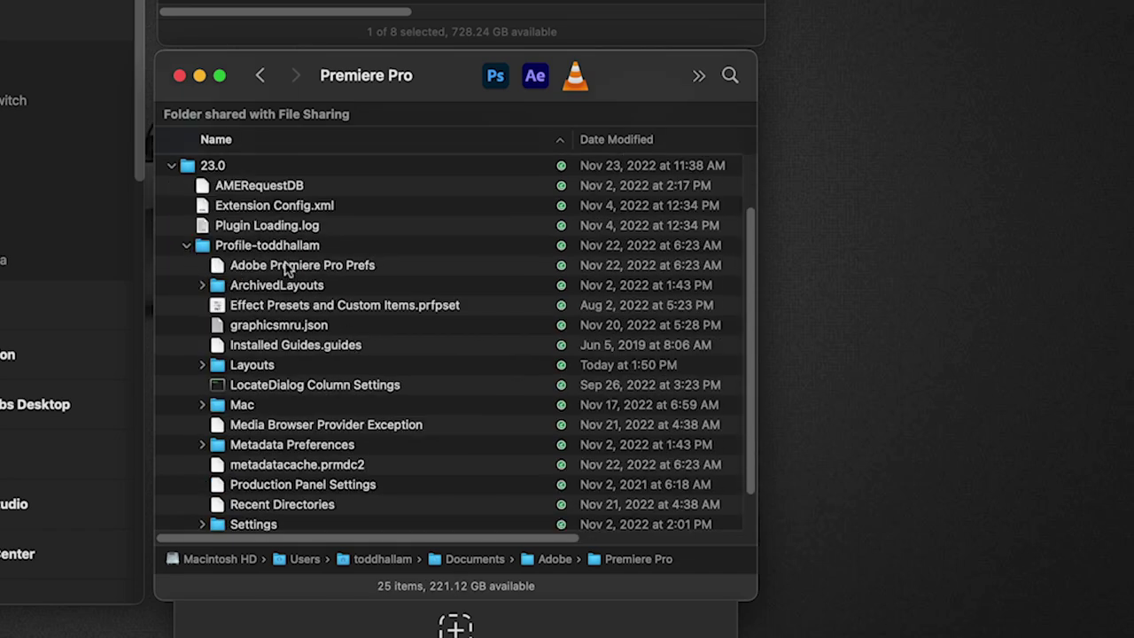
pyautogui.click(187, 245)
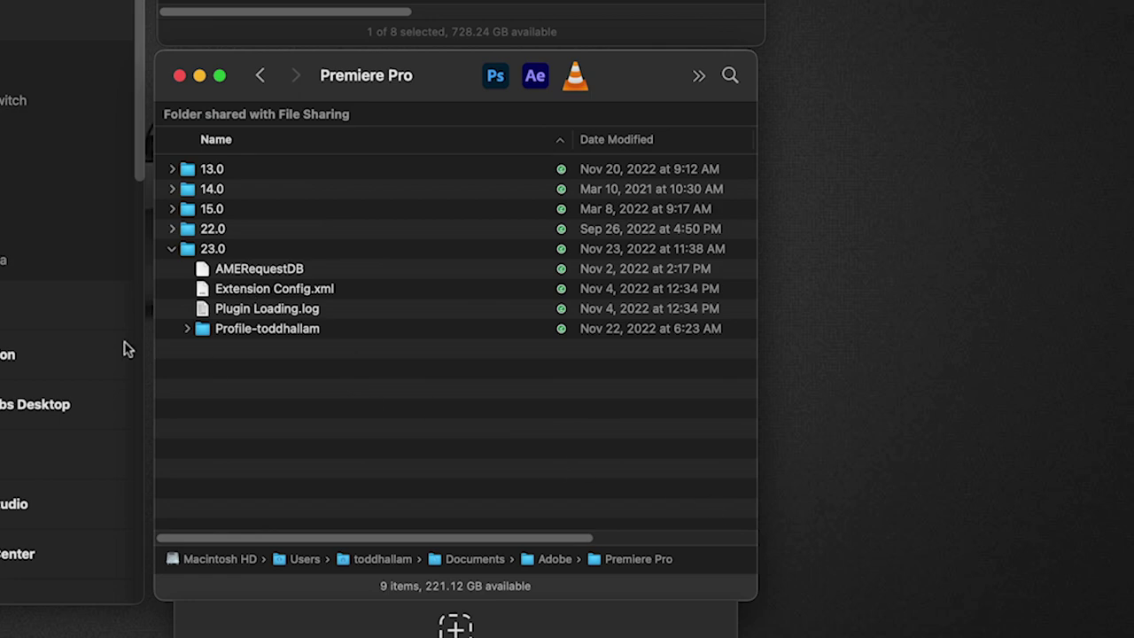
pyautogui.click(189, 329)
pyautogui.scroll(-2, 336, 376)
pyautogui.scroll(-5, 336, 375)
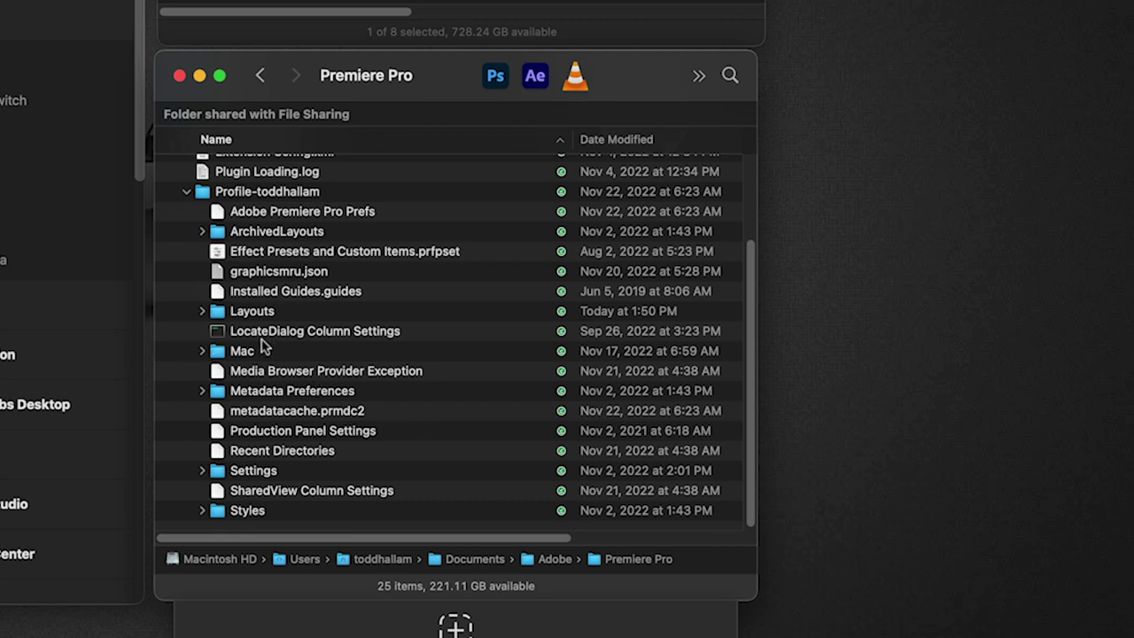
pyautogui.click(203, 351)
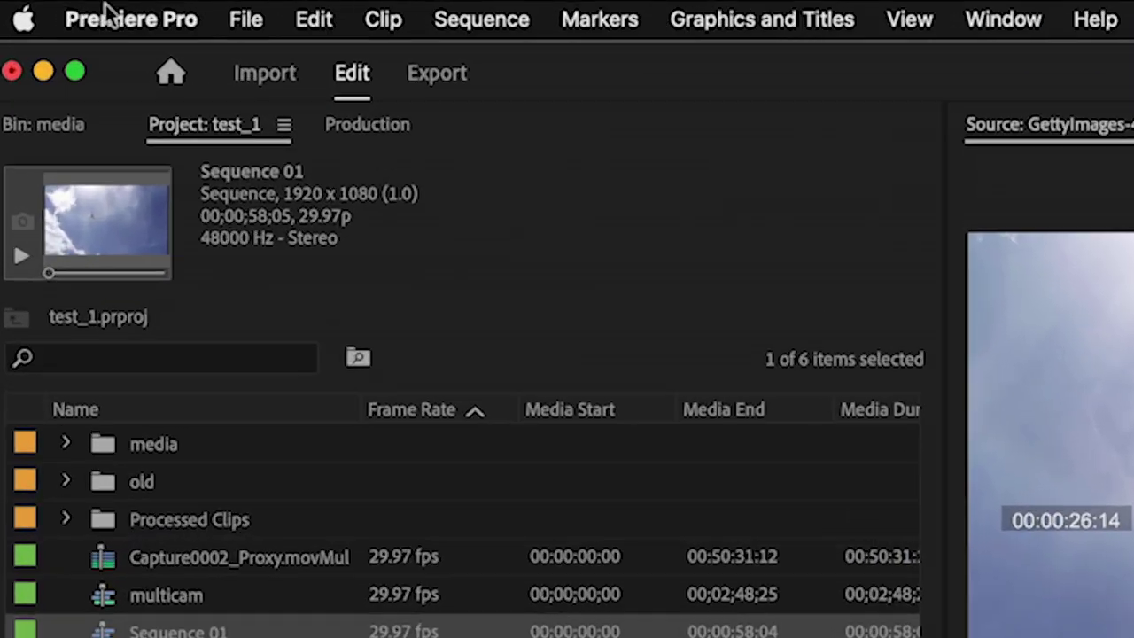
# Step: Set the Keyboard Layout Preset to SideshowFX Premiere Pro Profiles V2 and confirm with OK
pyautogui.click(46, 6)
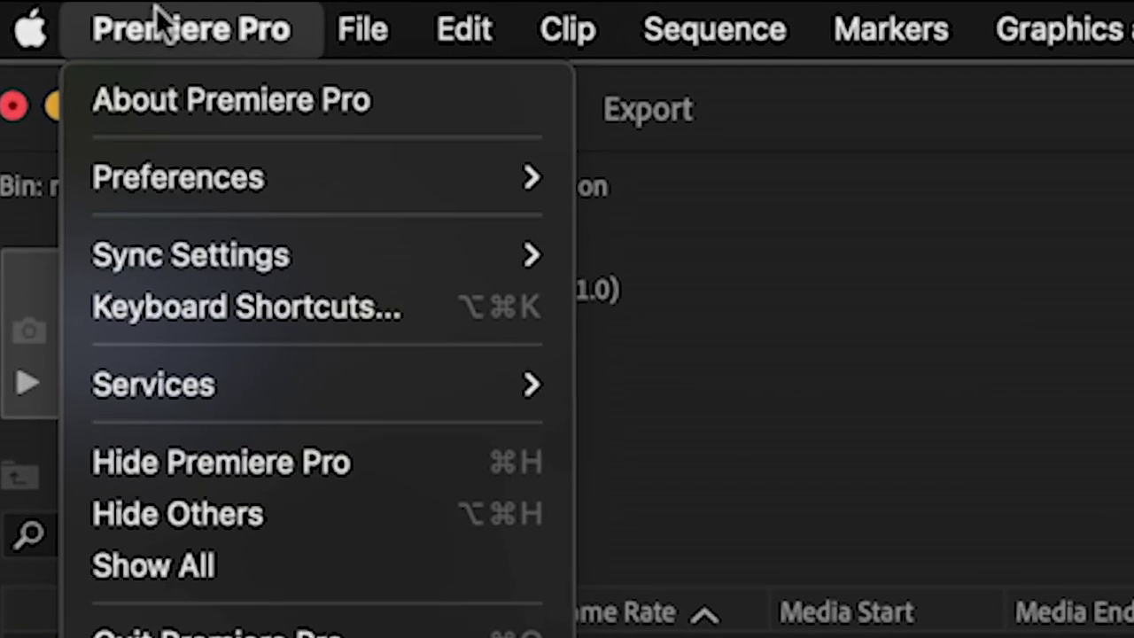
pyautogui.click(278, 301)
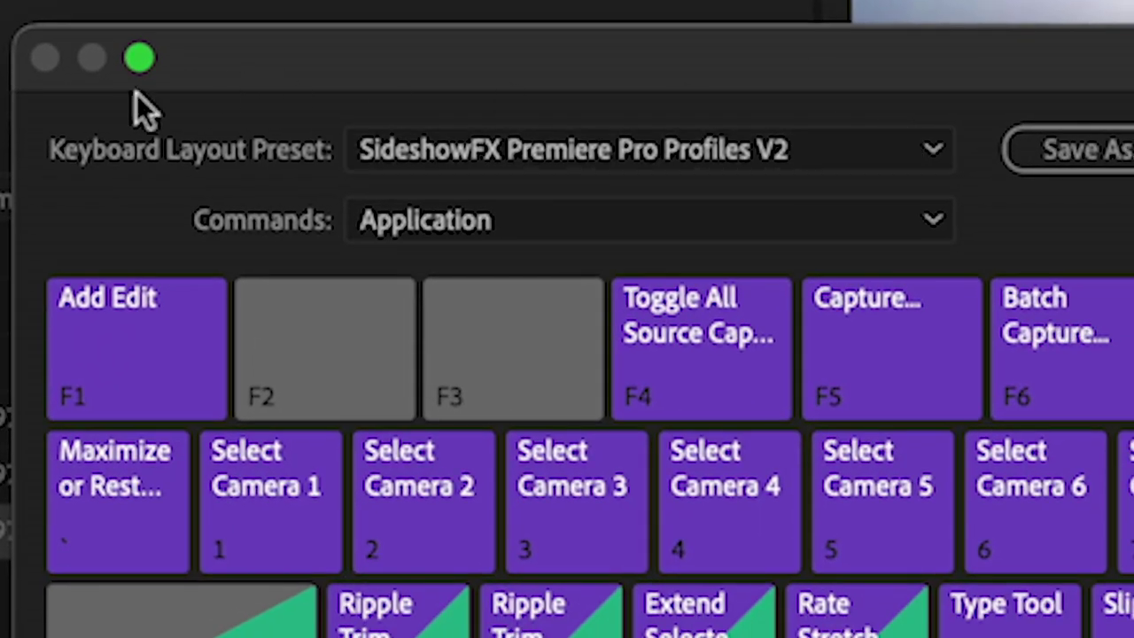
pyautogui.click(809, 142)
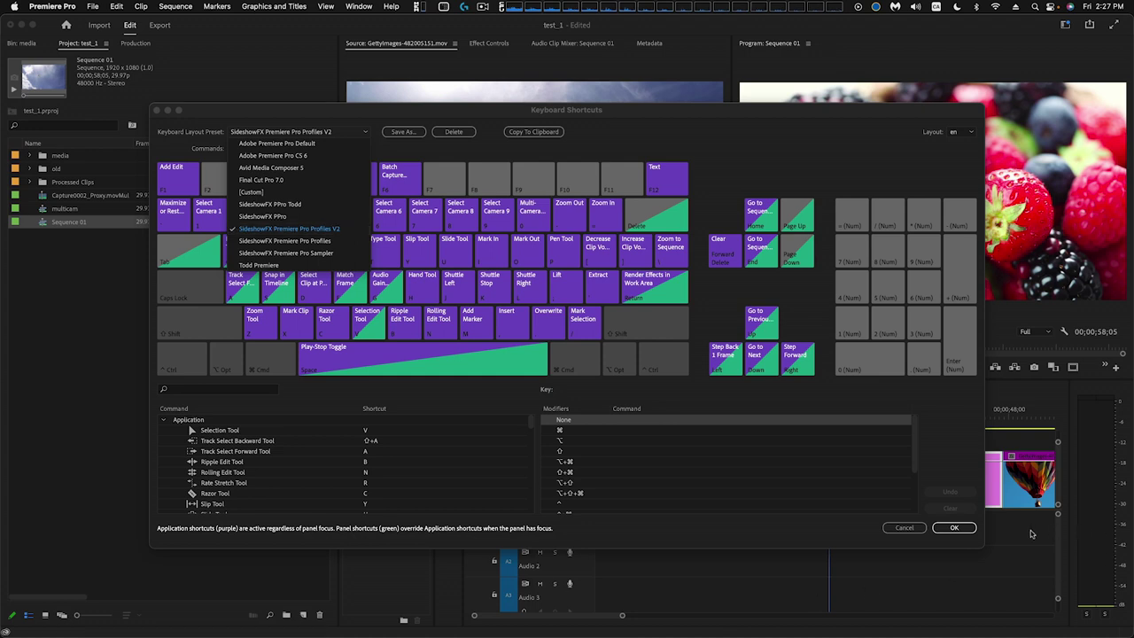
pyautogui.click(954, 527)
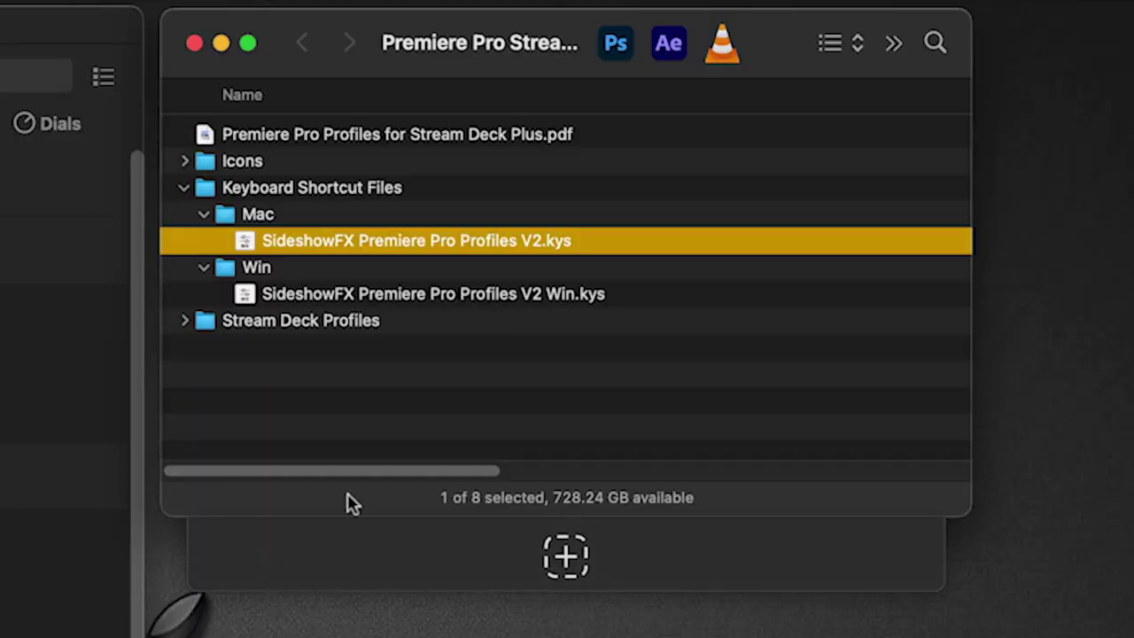
# Step: Collapse Keyboard Shortcut Files, expand Stream Deck Profiles > Mac, and enlarge the Finder window
pyautogui.click(183, 187)
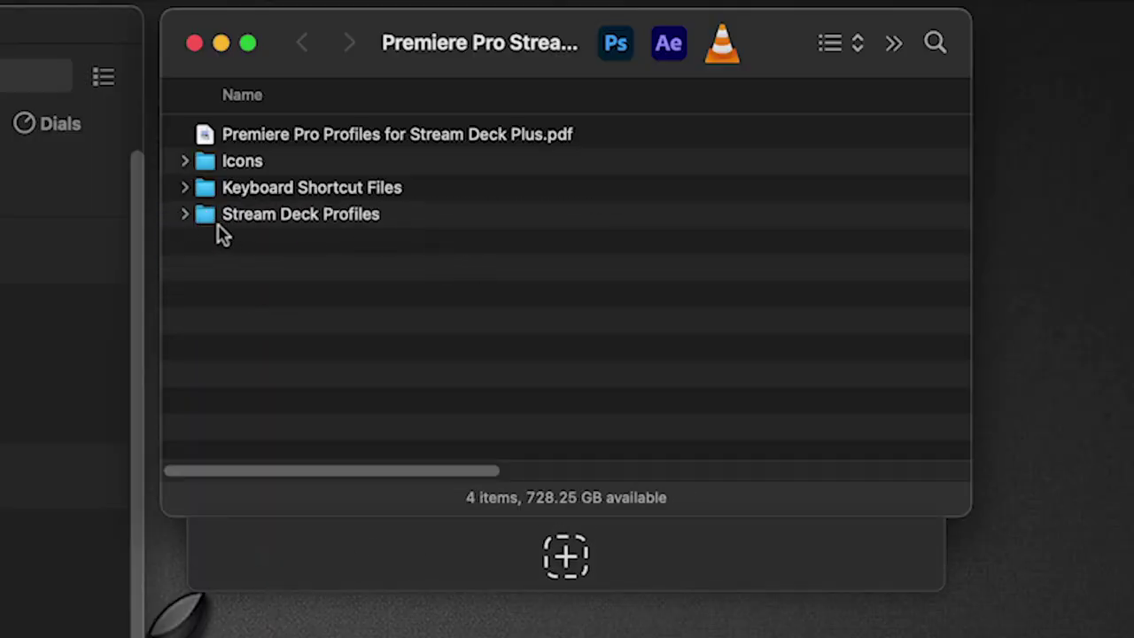
pyautogui.click(185, 215)
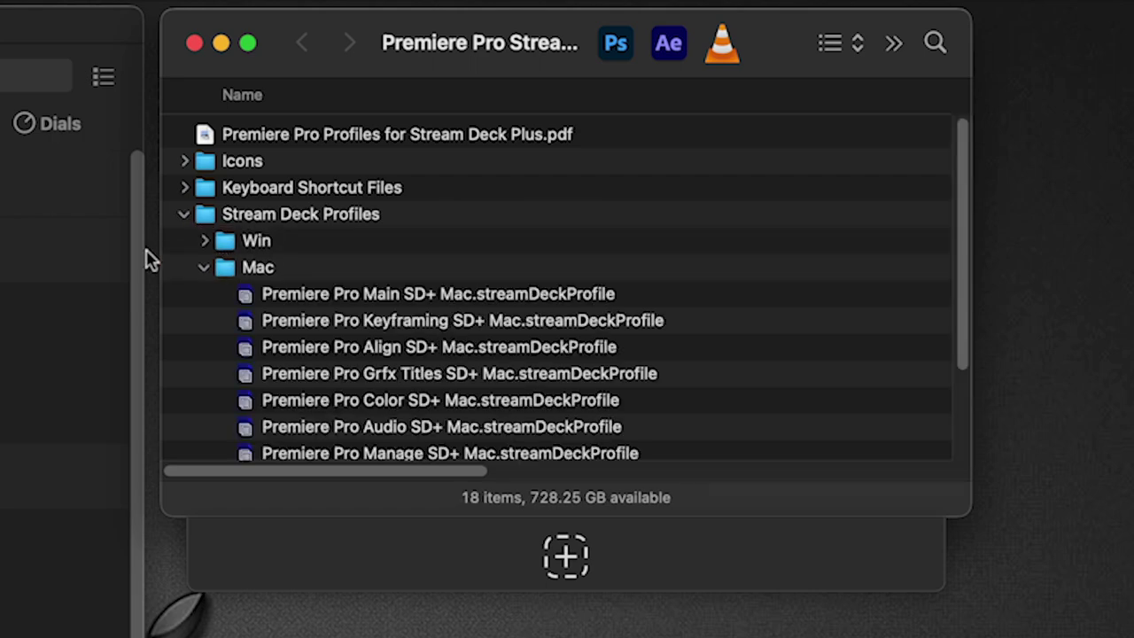
pyautogui.click(204, 269)
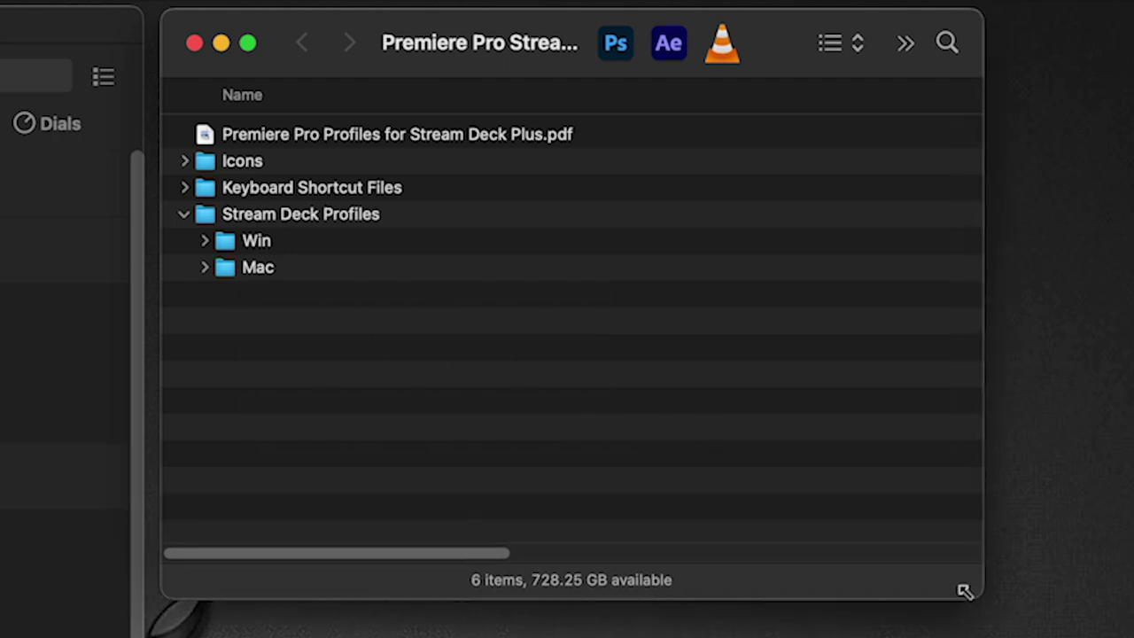
pyautogui.click(204, 268)
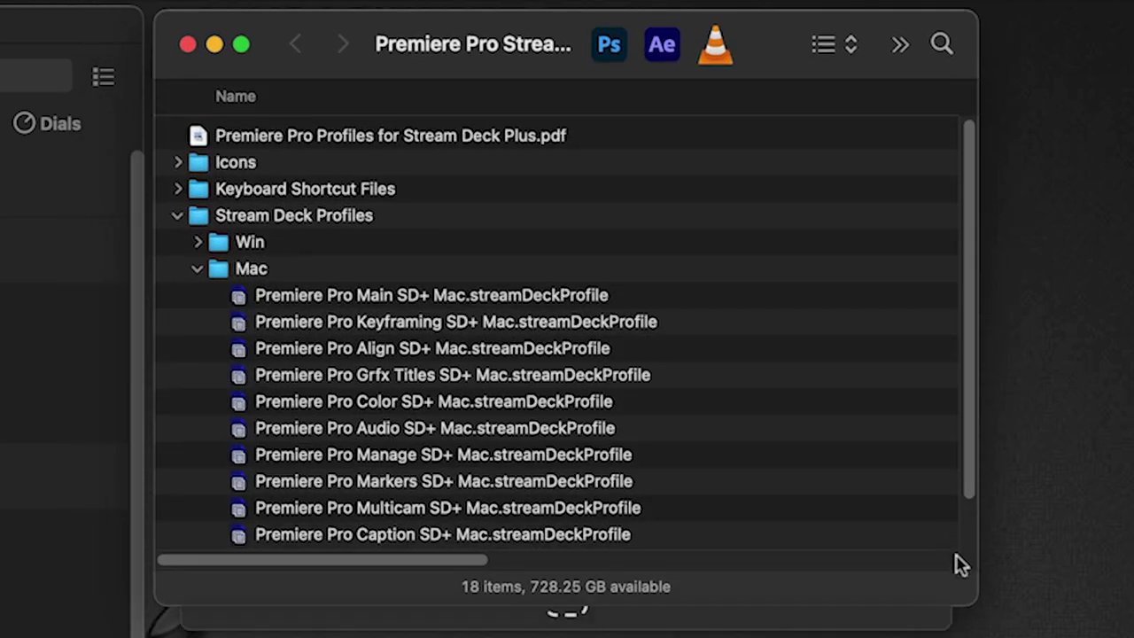
pyautogui.moveTo(964, 593); pyautogui.dragTo(1000, 637)
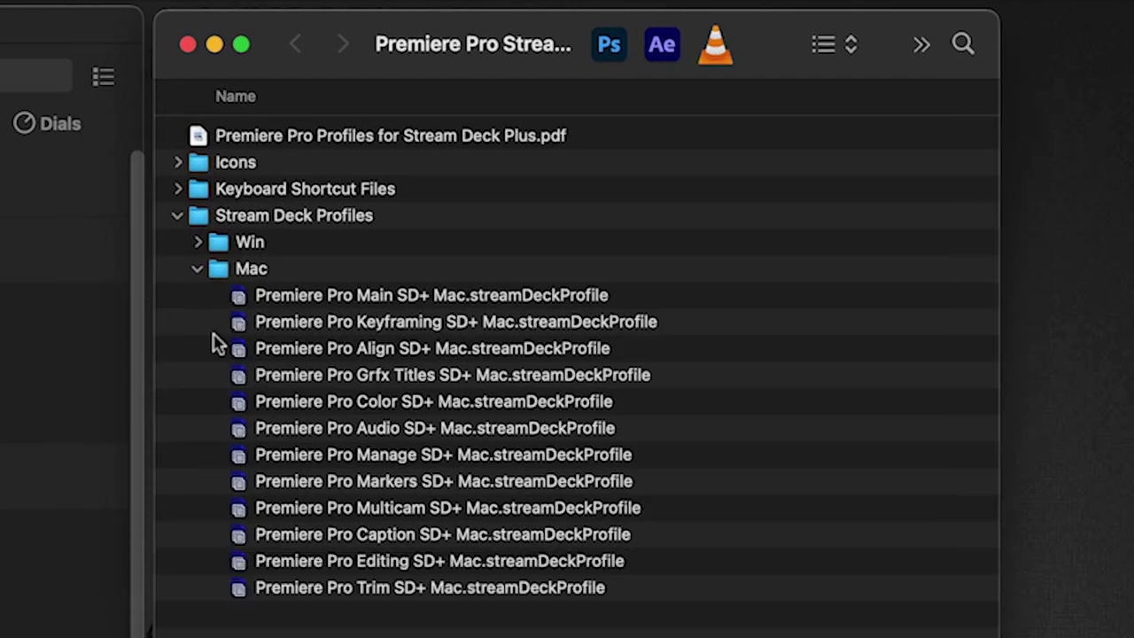
# Step: Select all twelve Mac profile files from Main through Trim
pyautogui.click(311, 301)
pyautogui.keyDown('shift'); pyautogui.click(359, 587); pyautogui.keyUp('shift')
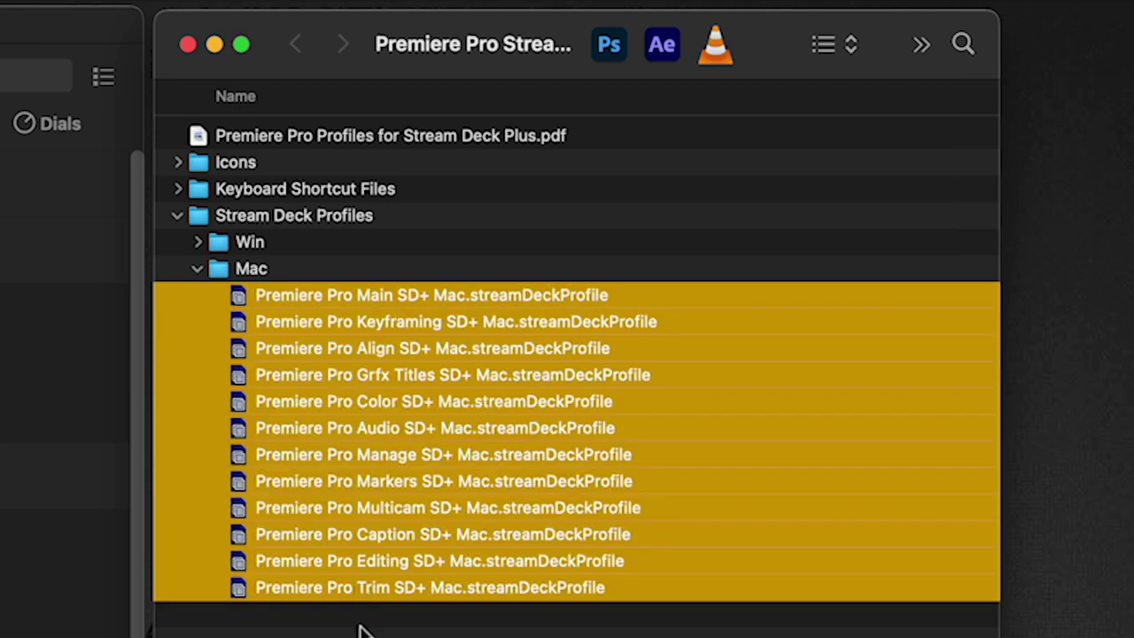
pyautogui.click(359, 625)
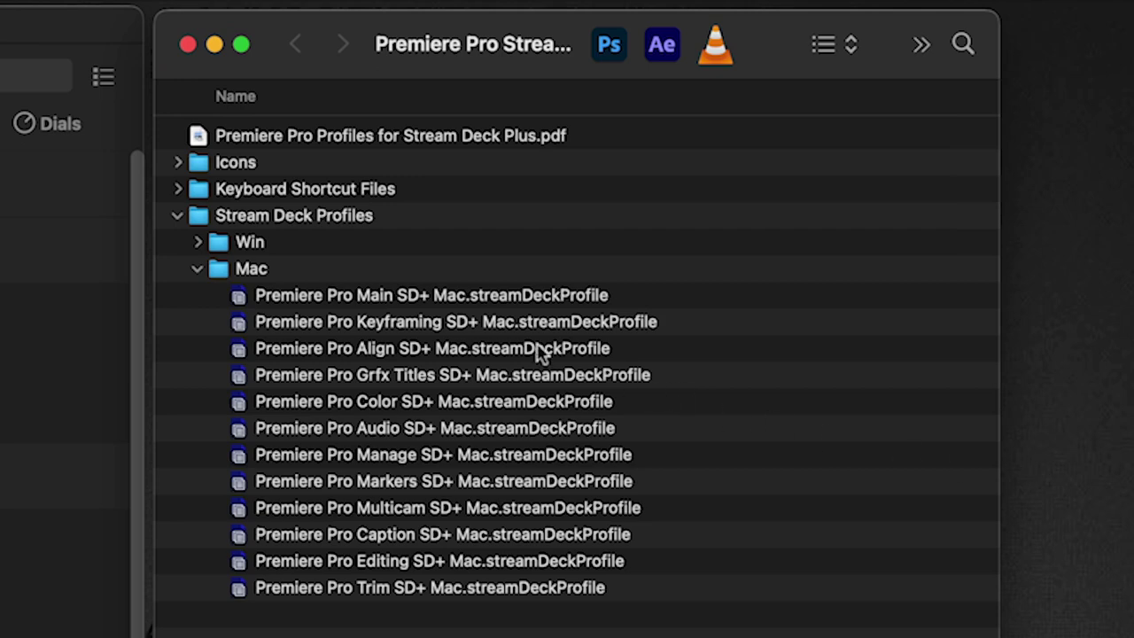
pyautogui.click(418, 298)
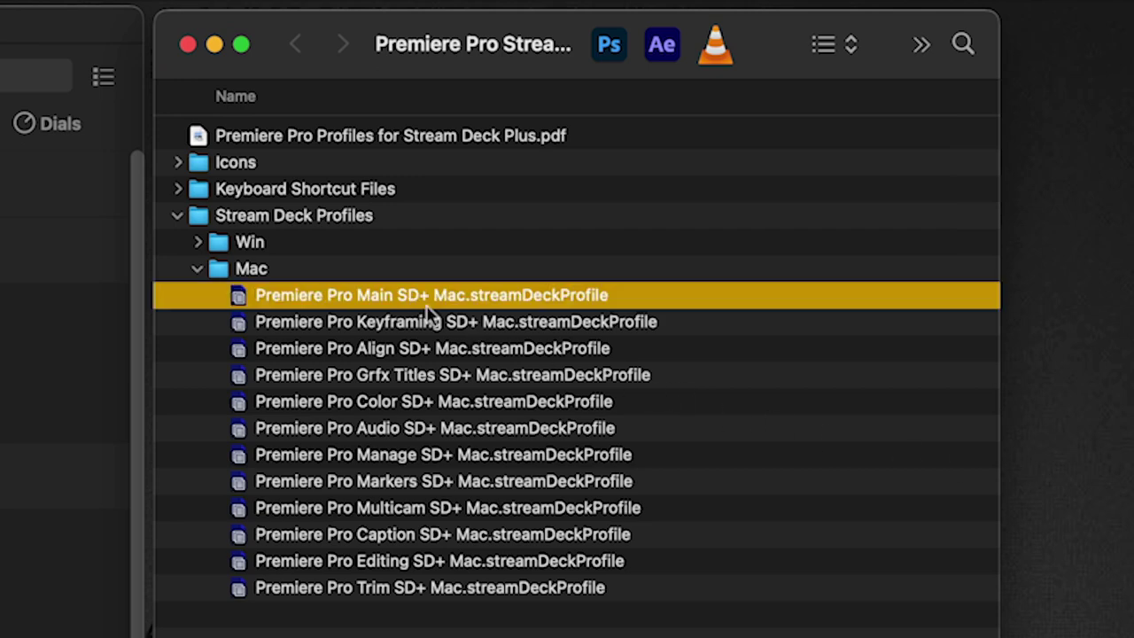
pyautogui.keyDown('shift'); pyautogui.click(447, 590); pyautogui.keyUp('shift')
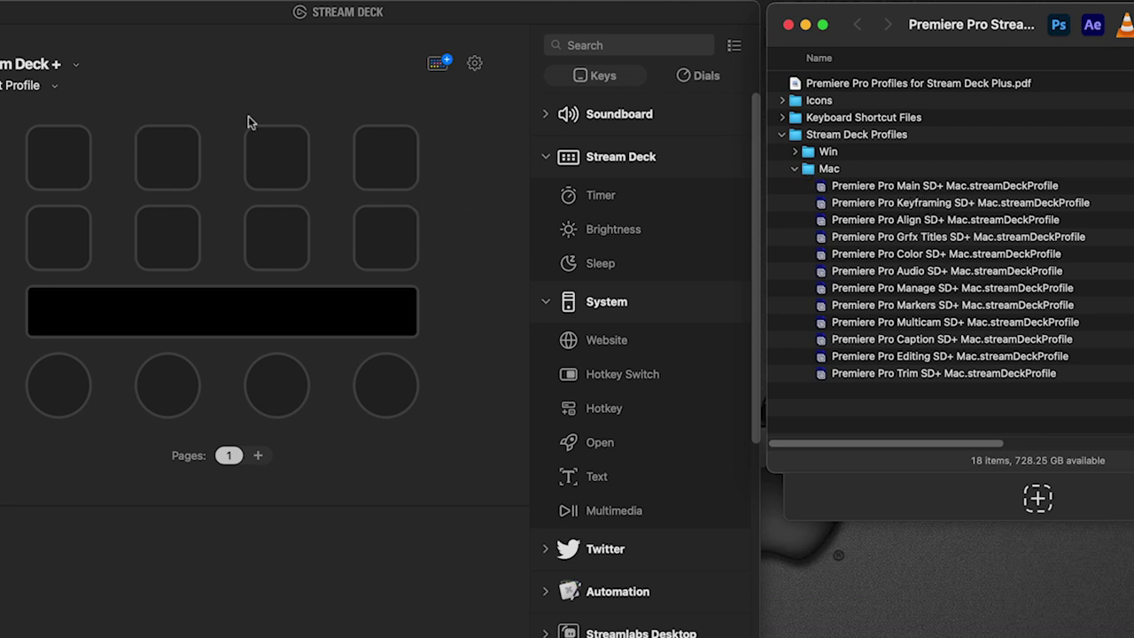
# Step: Check the device list, switching to Stream Deck XL and back to Stream Deck +
pyautogui.click(71, 67)
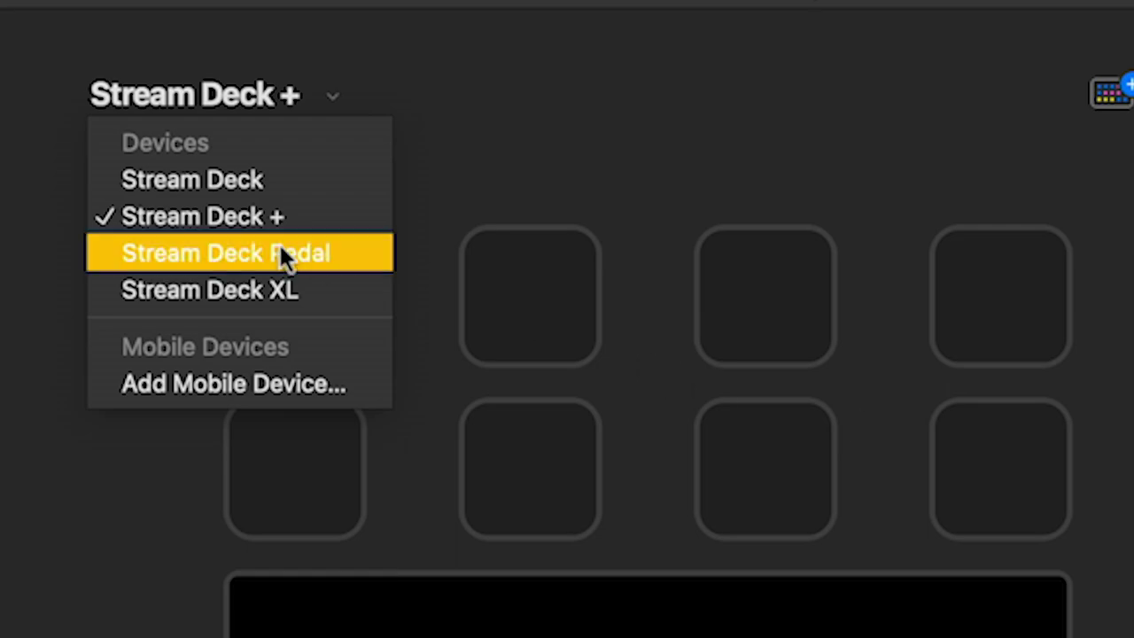
pyautogui.click(252, 284)
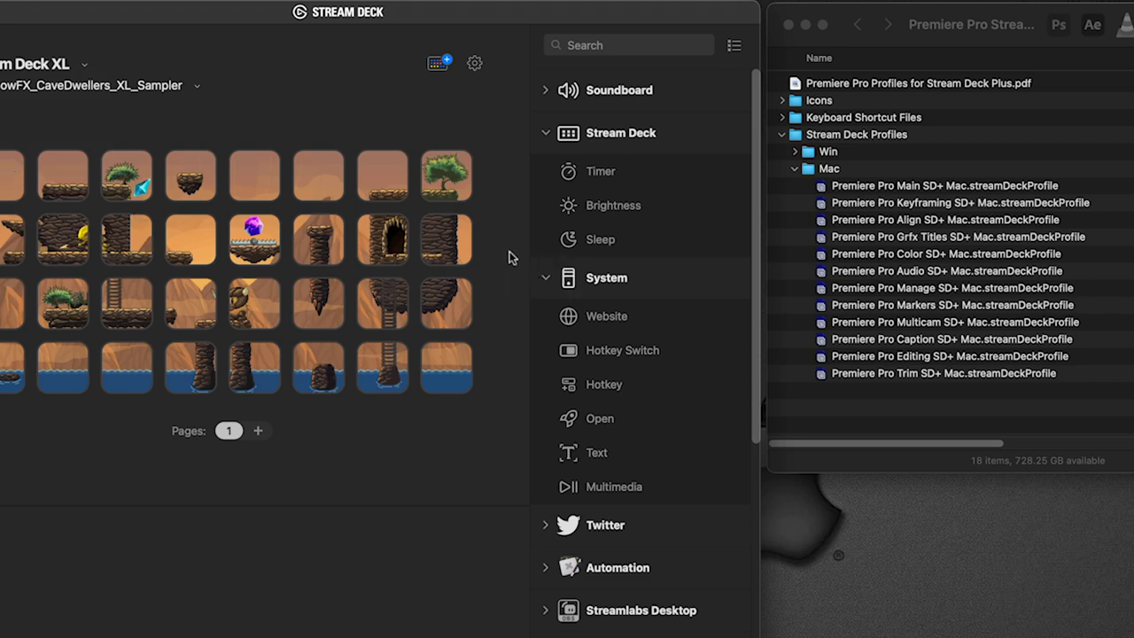
pyautogui.click(39, 65)
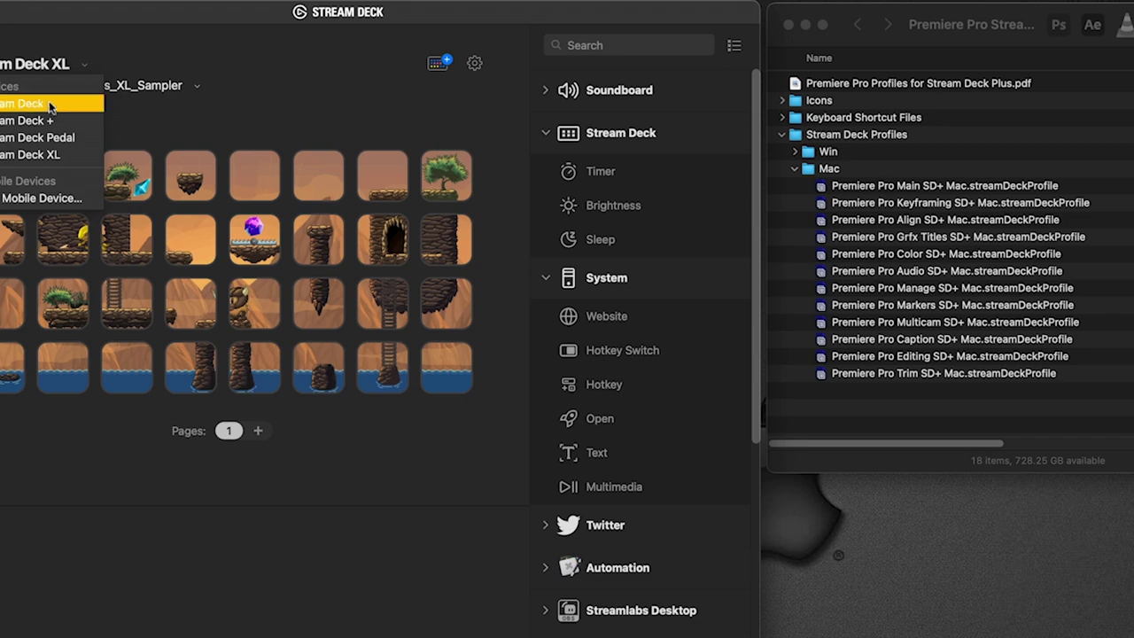
pyautogui.click(53, 122)
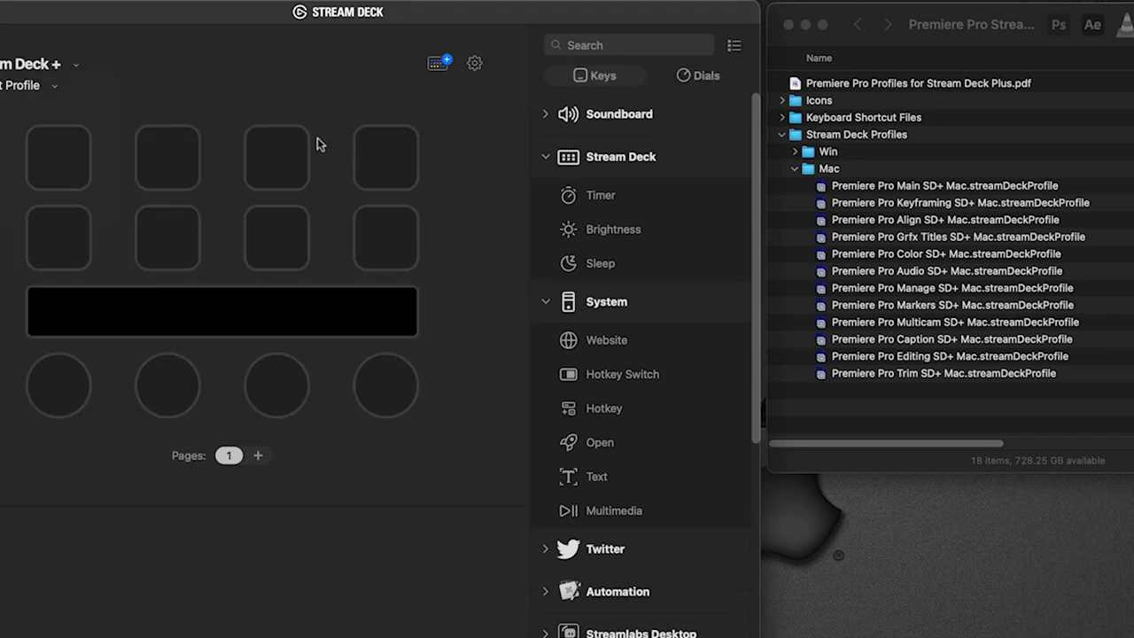
# Step: Import the Main, Keyframing, Align, Grfx Titles, Color, Manage, Markers, Editing and Trim profiles
pyautogui.click(1020, 197)
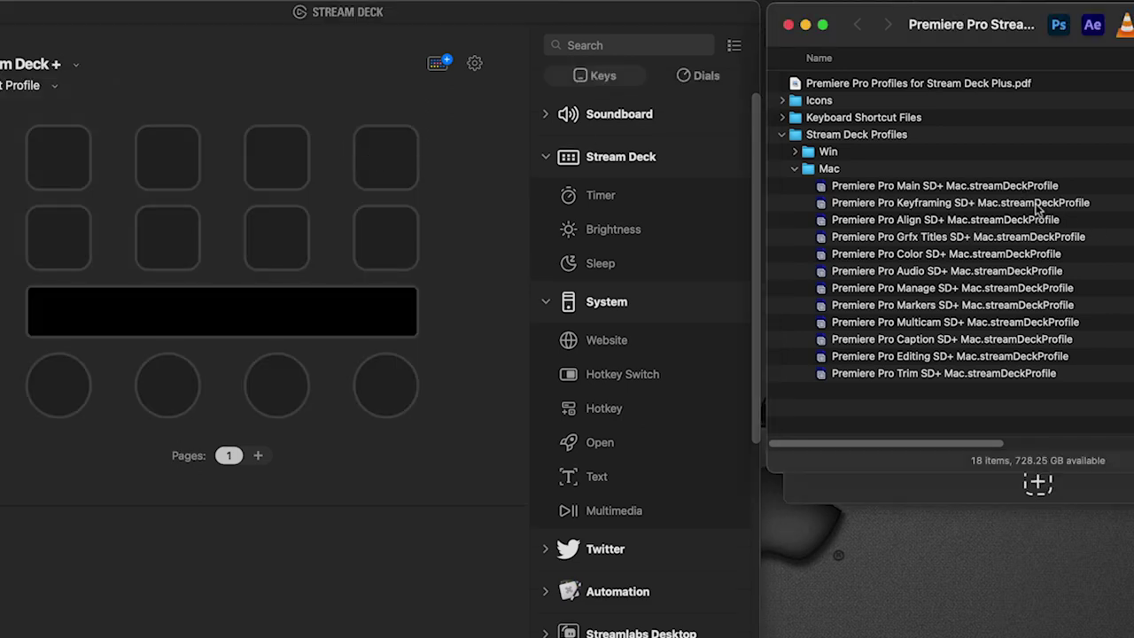
pyautogui.doubleClick(989, 188)
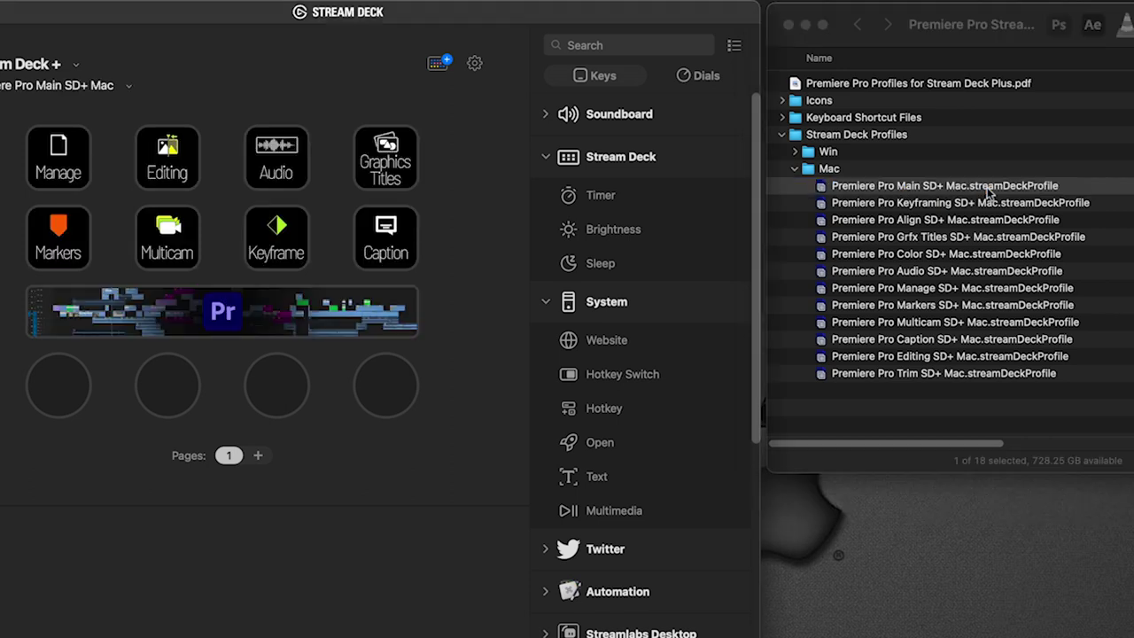
pyautogui.doubleClick(986, 201)
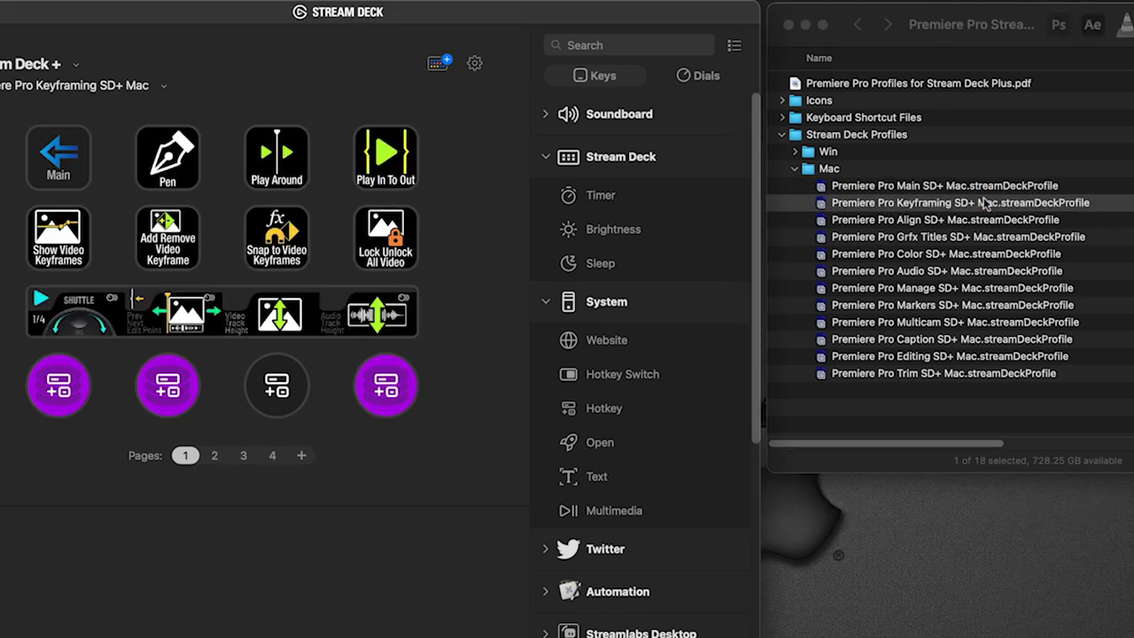
pyautogui.doubleClick(979, 220)
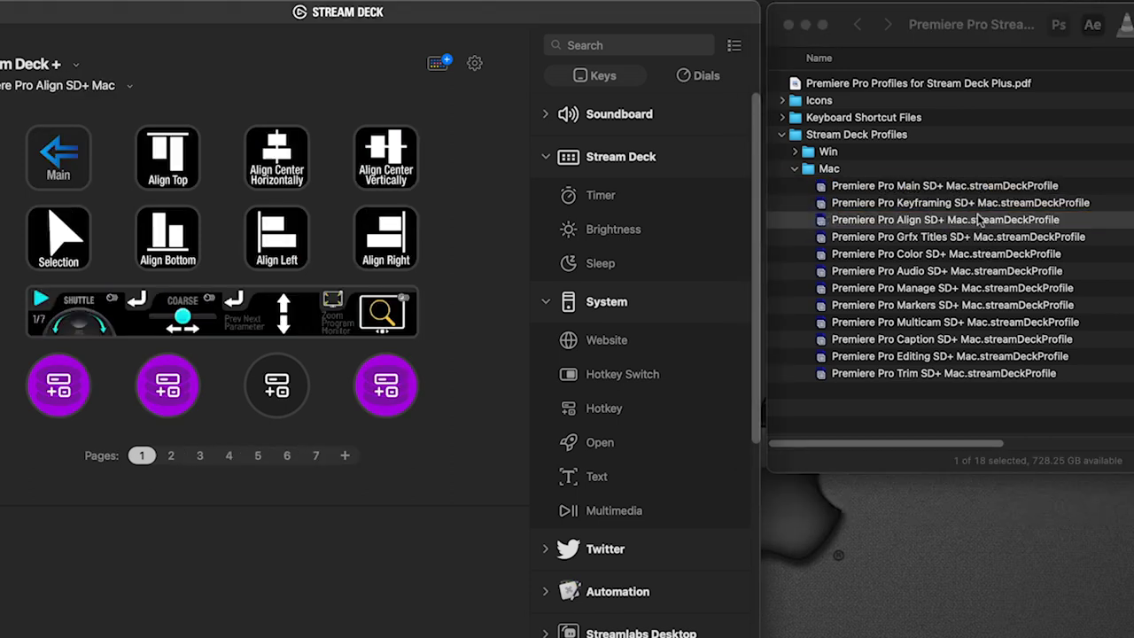
pyautogui.doubleClick(981, 237)
pyautogui.doubleClick(985, 257)
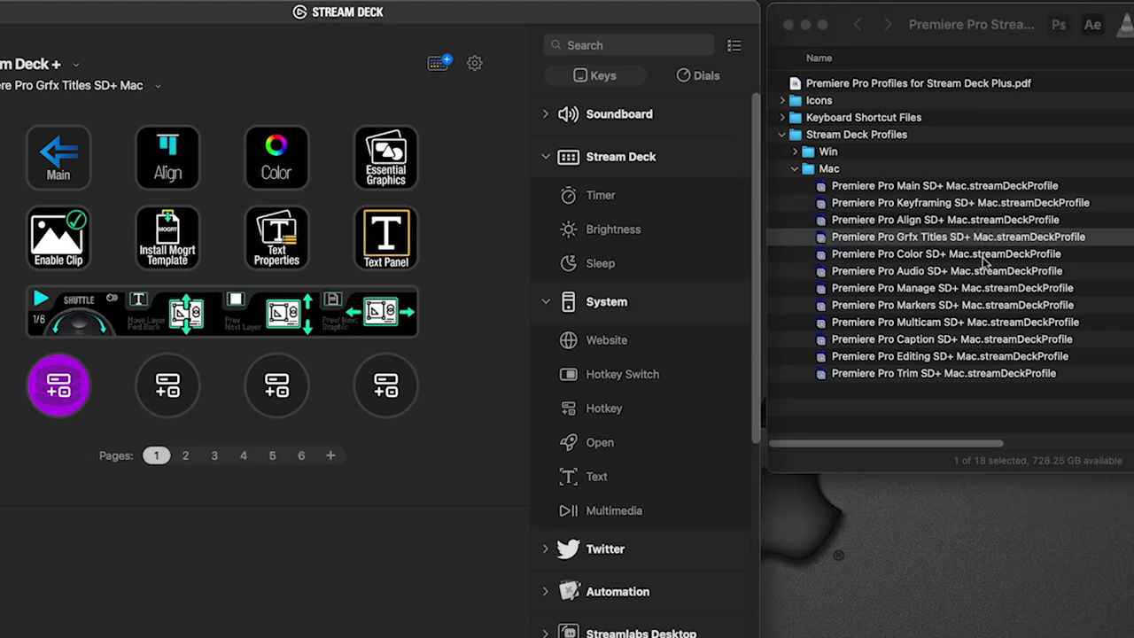
pyautogui.doubleClick(983, 288)
pyautogui.doubleClick(983, 304)
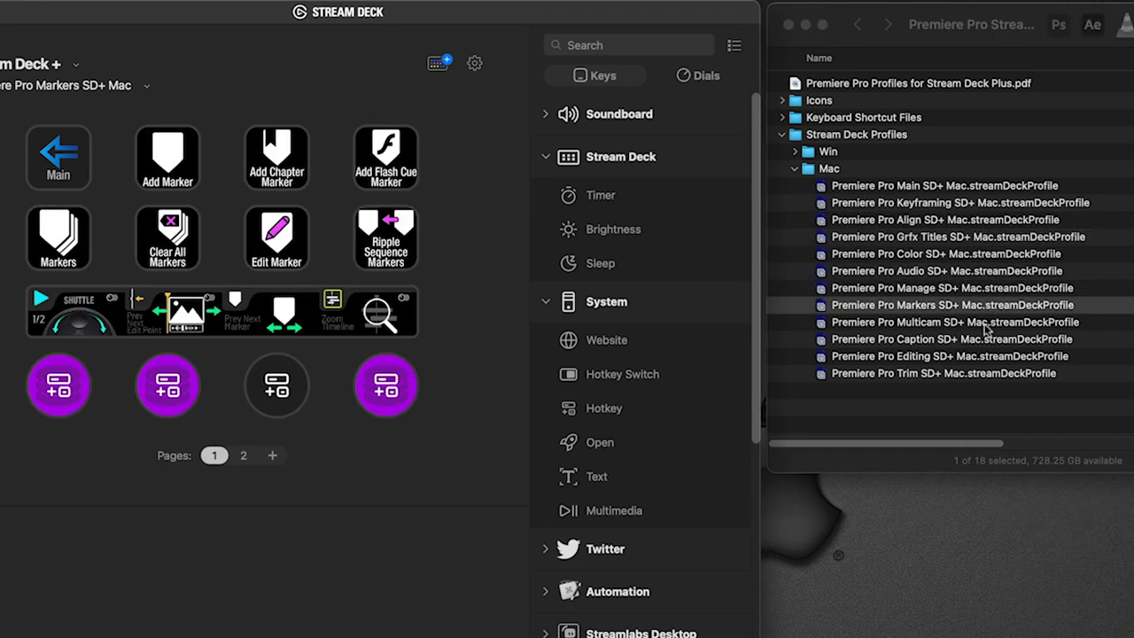
pyautogui.doubleClick(985, 340)
pyautogui.doubleClick(986, 357)
pyautogui.doubleClick(983, 373)
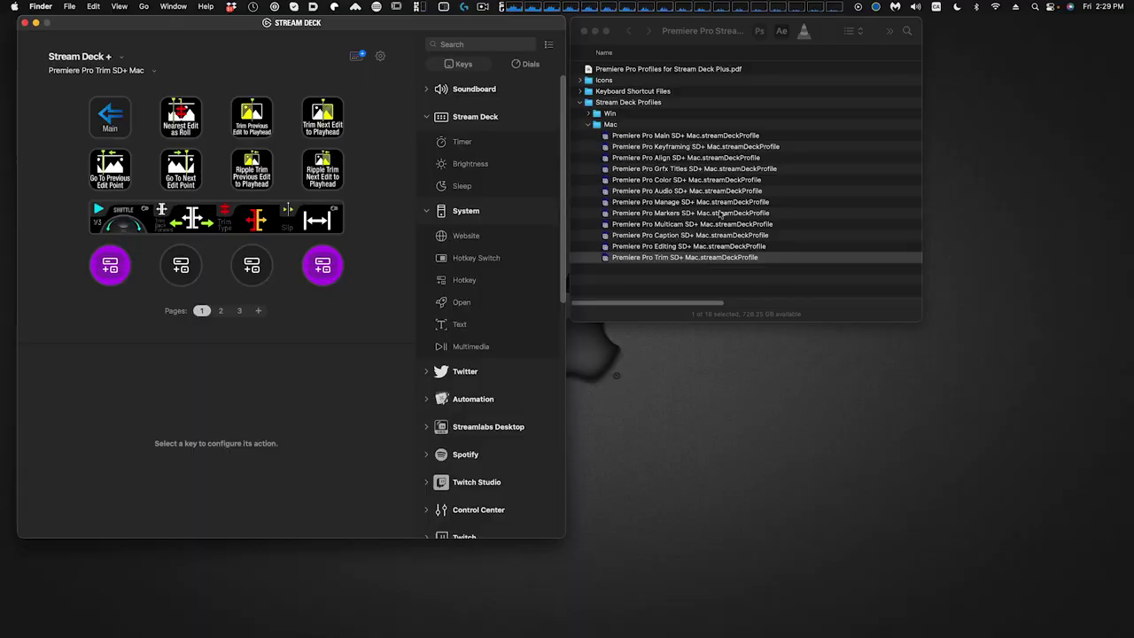
# Step: In Preferences > Profiles, link Premiere Pro Main SD+ Mac to Adobe Premiere Pro 2023.app
pyautogui.click(379, 56)
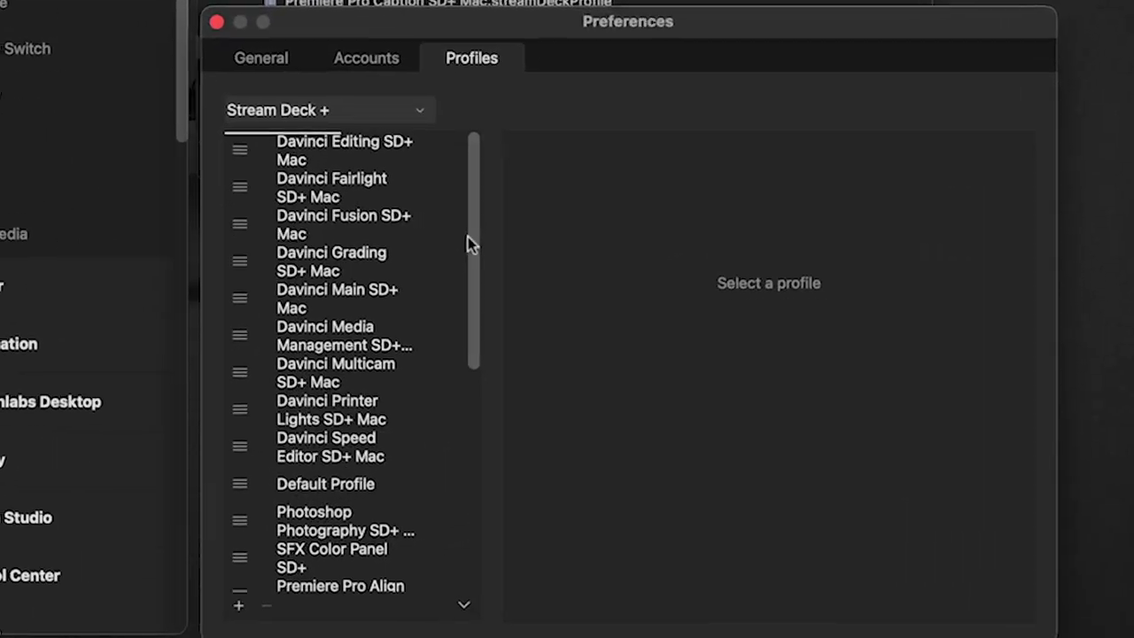
pyautogui.scroll(-10, 698, 355)
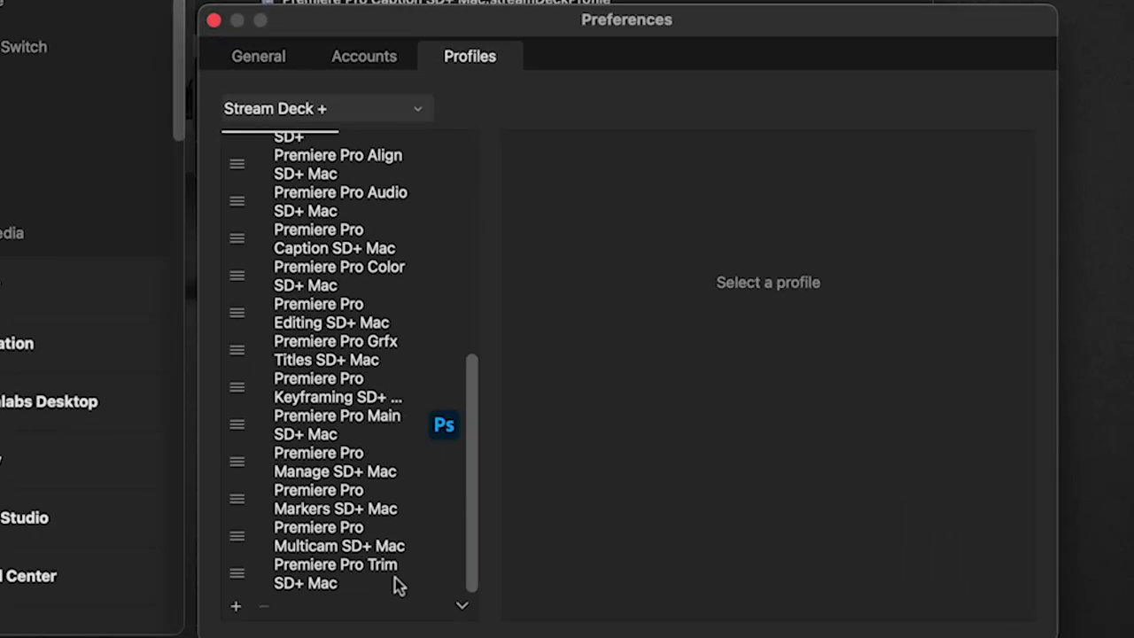
pyautogui.moveTo(401, 540); pyautogui.dragTo(335, 280)
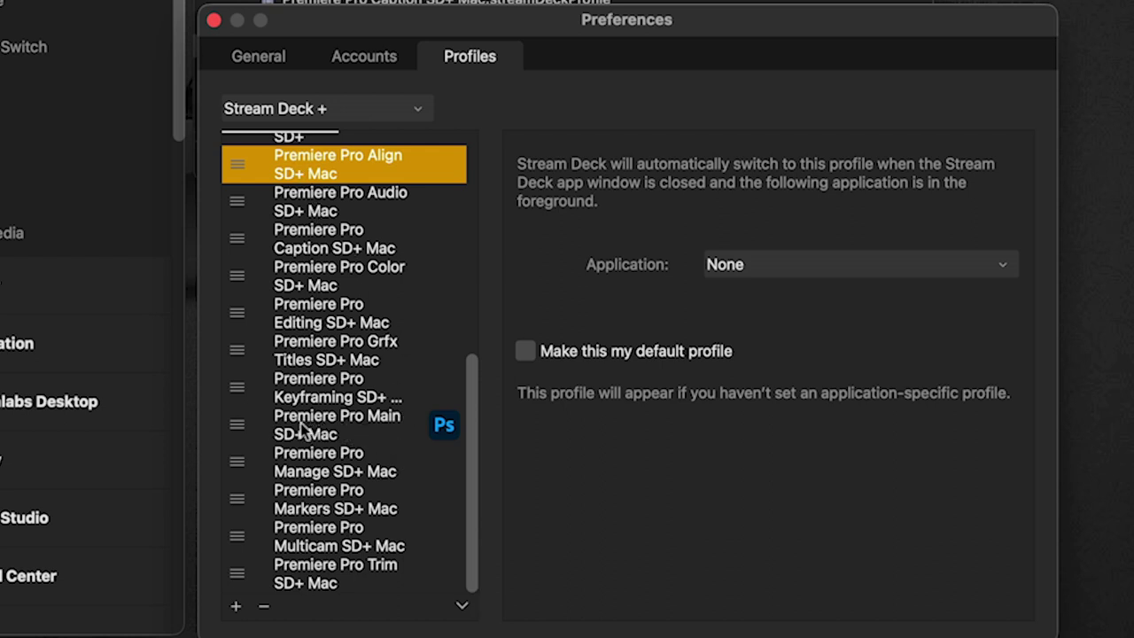
pyautogui.click(372, 433)
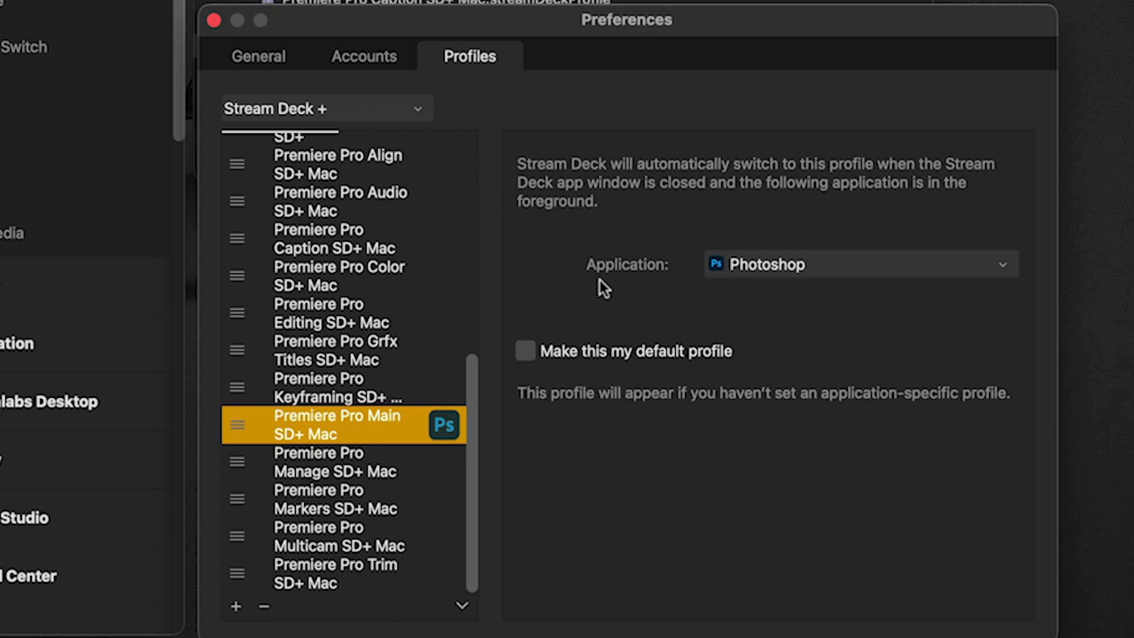
pyautogui.click(759, 270)
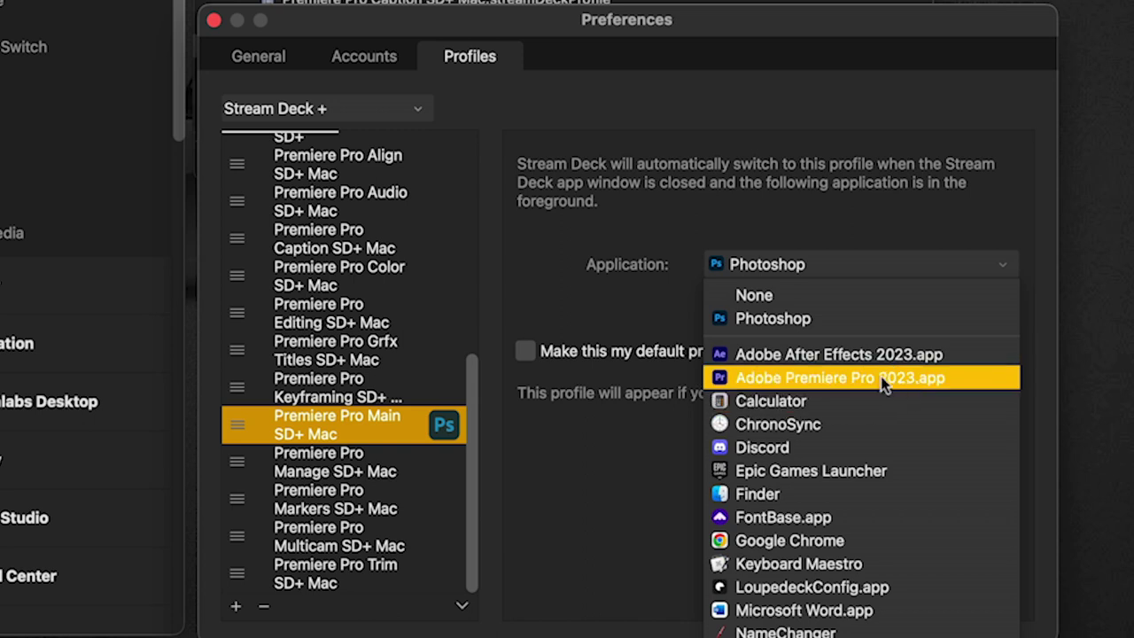
pyautogui.click(962, 377)
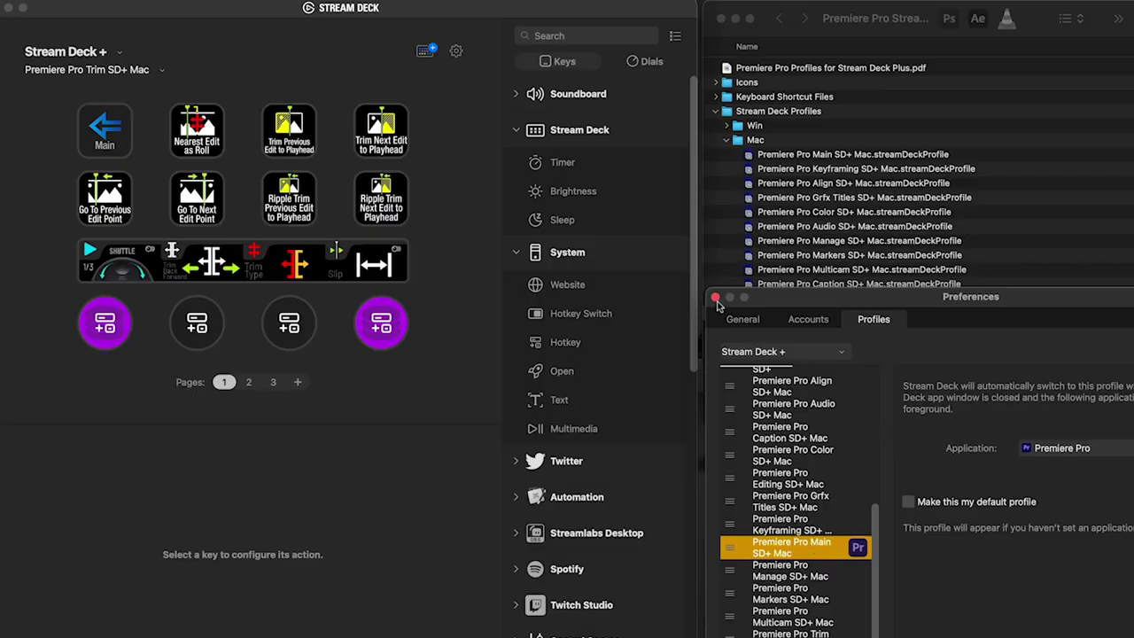
pyautogui.click(716, 299)
pyautogui.click(726, 140)
# Step: Point the Manage, Editing, Audio and Graphics Titles keys to their matching Premiere Pro profiles
pyautogui.click(726, 125)
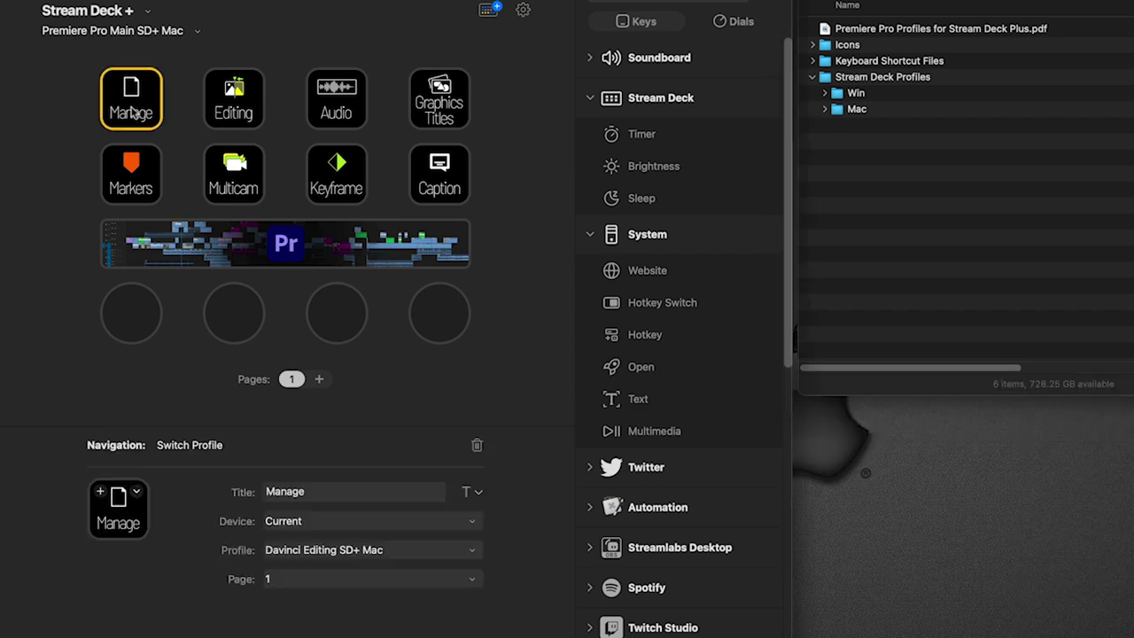
pyautogui.click(332, 553)
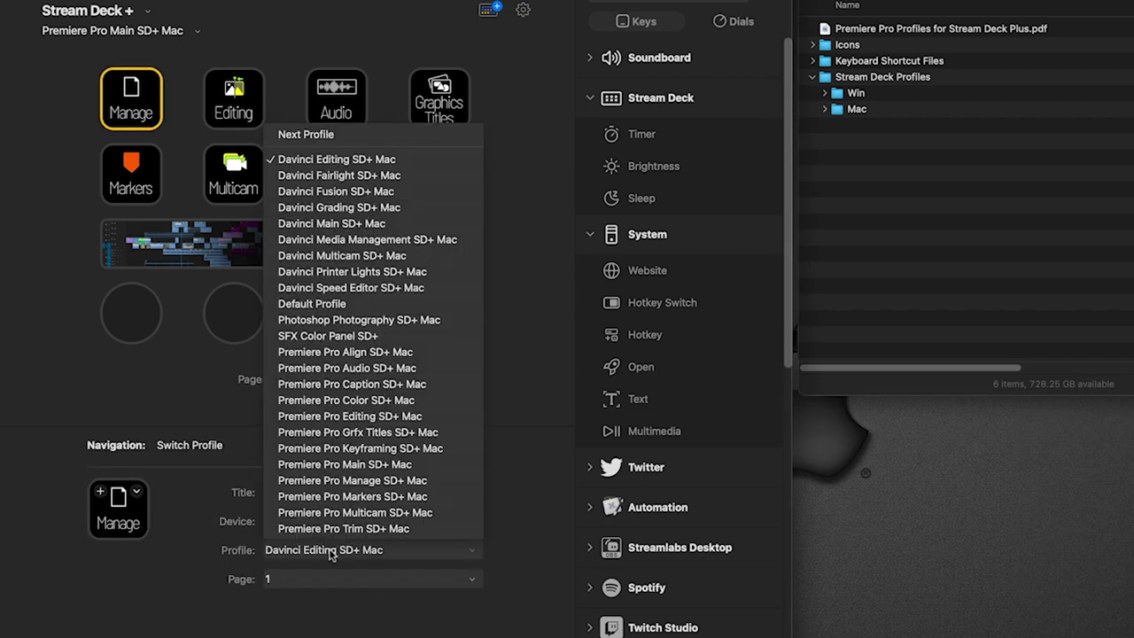
pyautogui.click(338, 483)
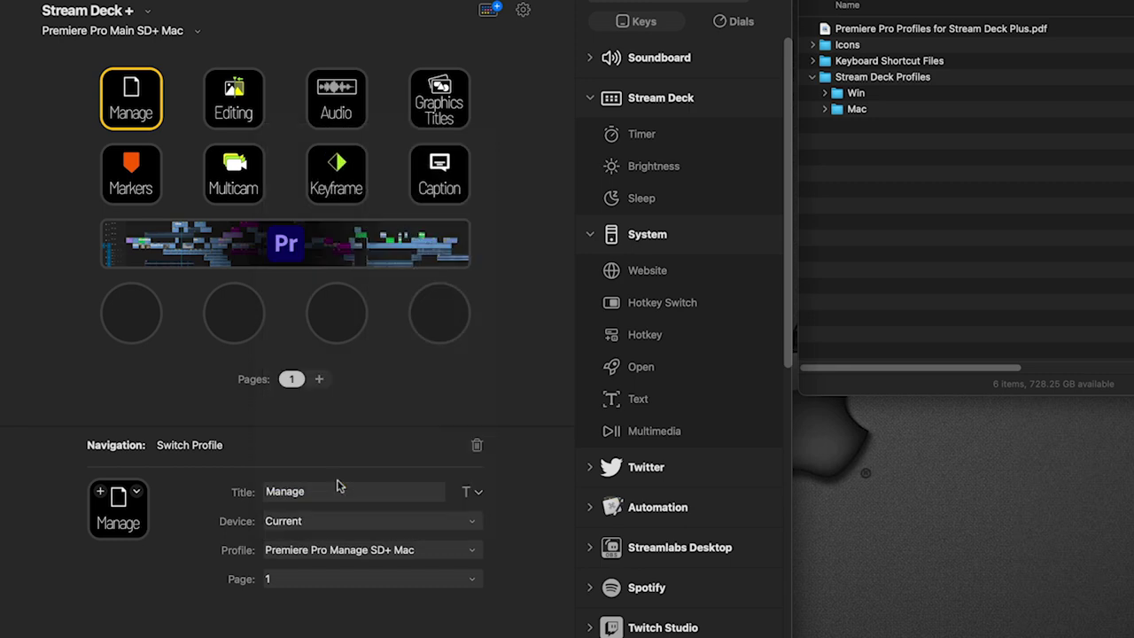
pyautogui.click(227, 92)
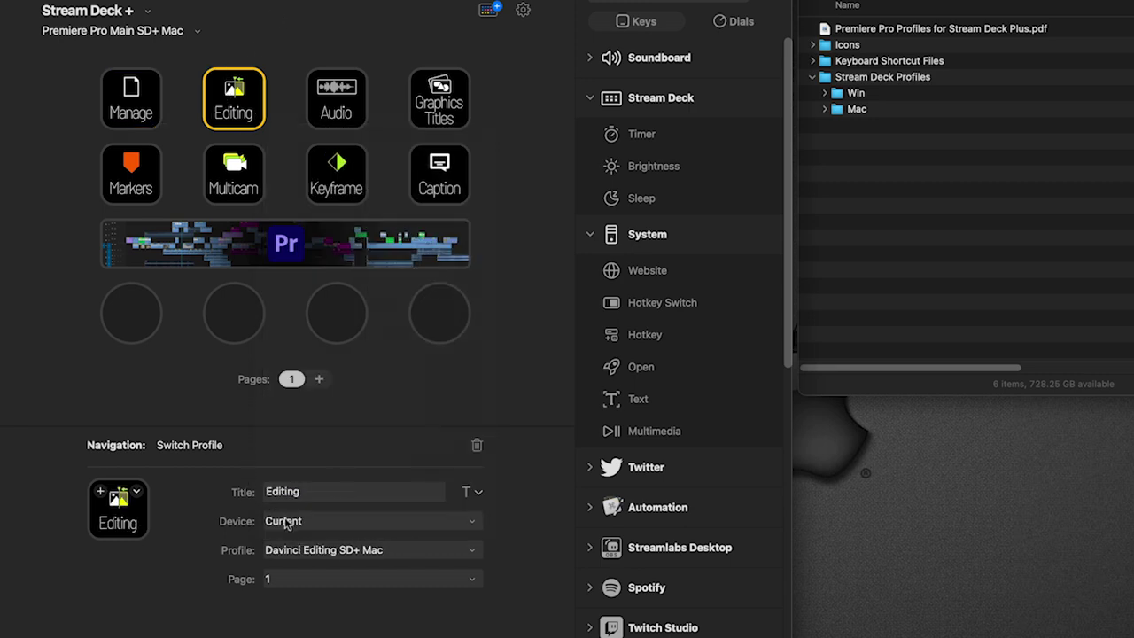
pyautogui.click(317, 551)
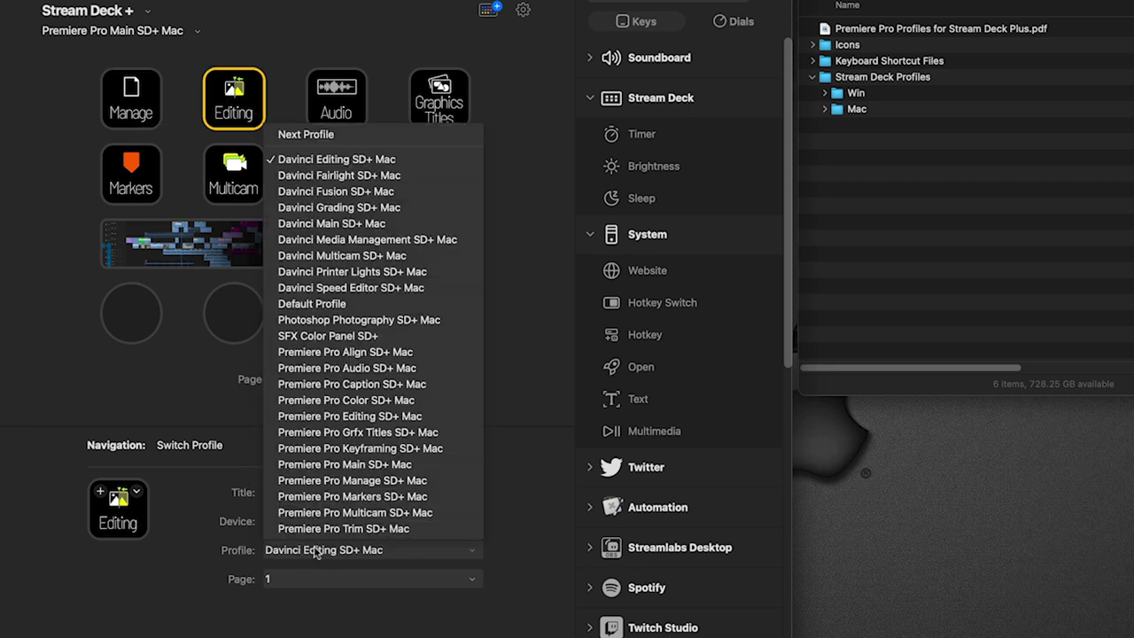
pyautogui.click(346, 416)
pyautogui.click(337, 105)
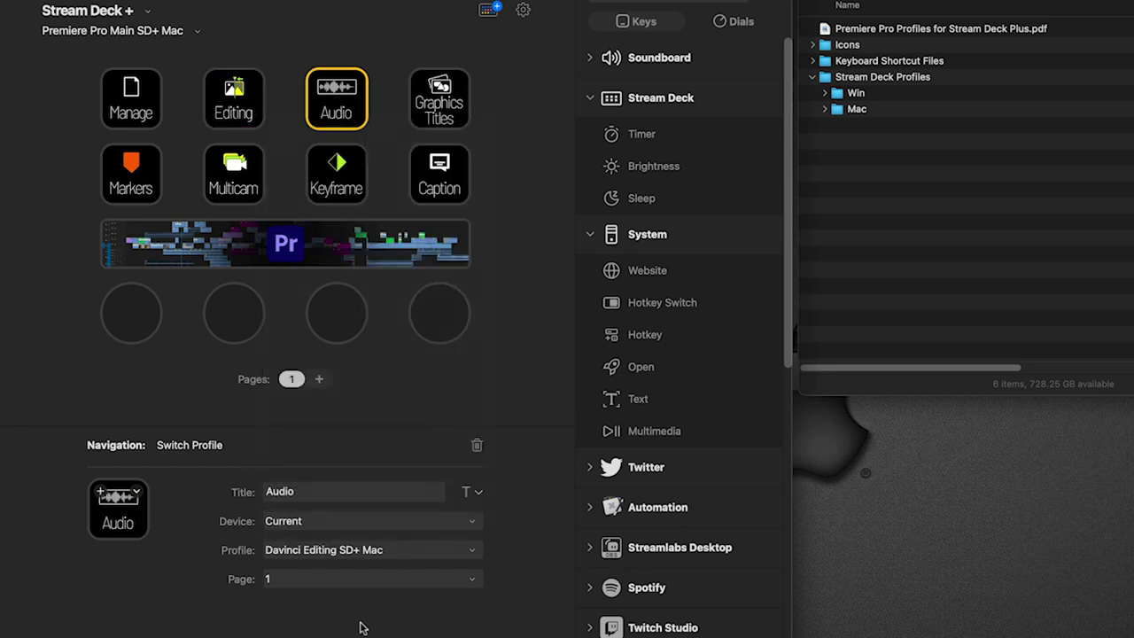
pyautogui.click(319, 558)
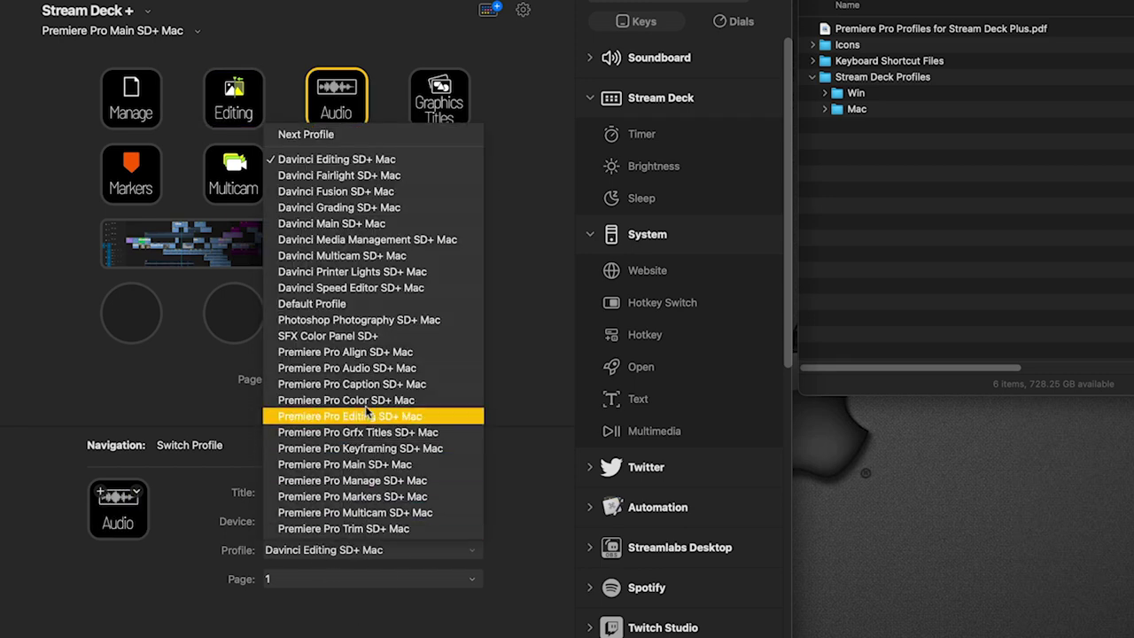
pyautogui.click(363, 368)
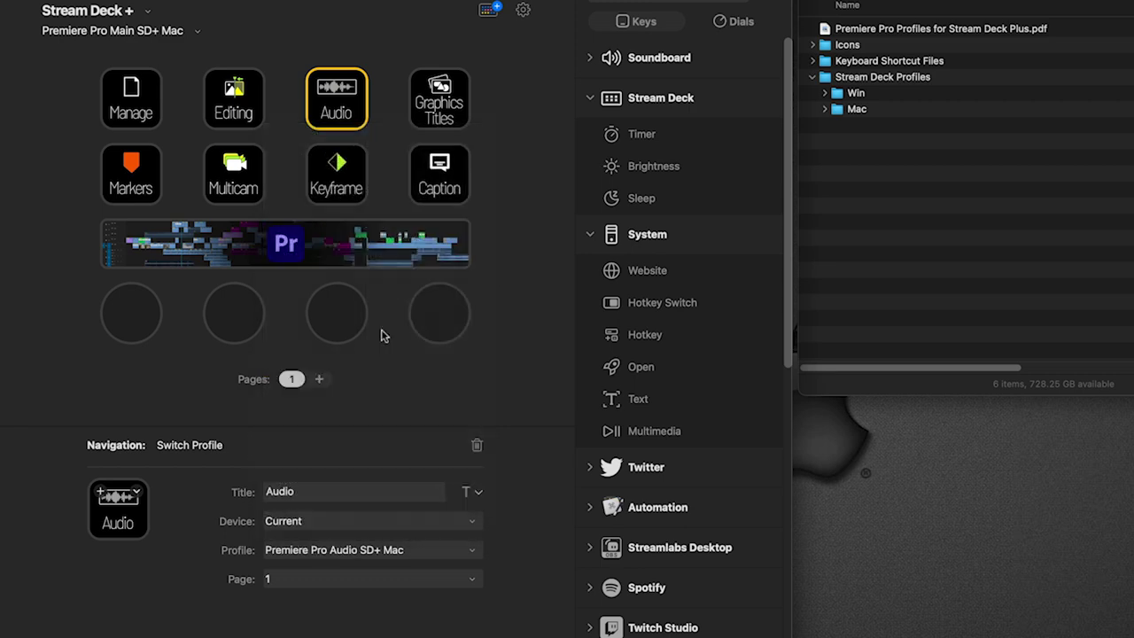
pyautogui.click(441, 122)
pyautogui.click(337, 551)
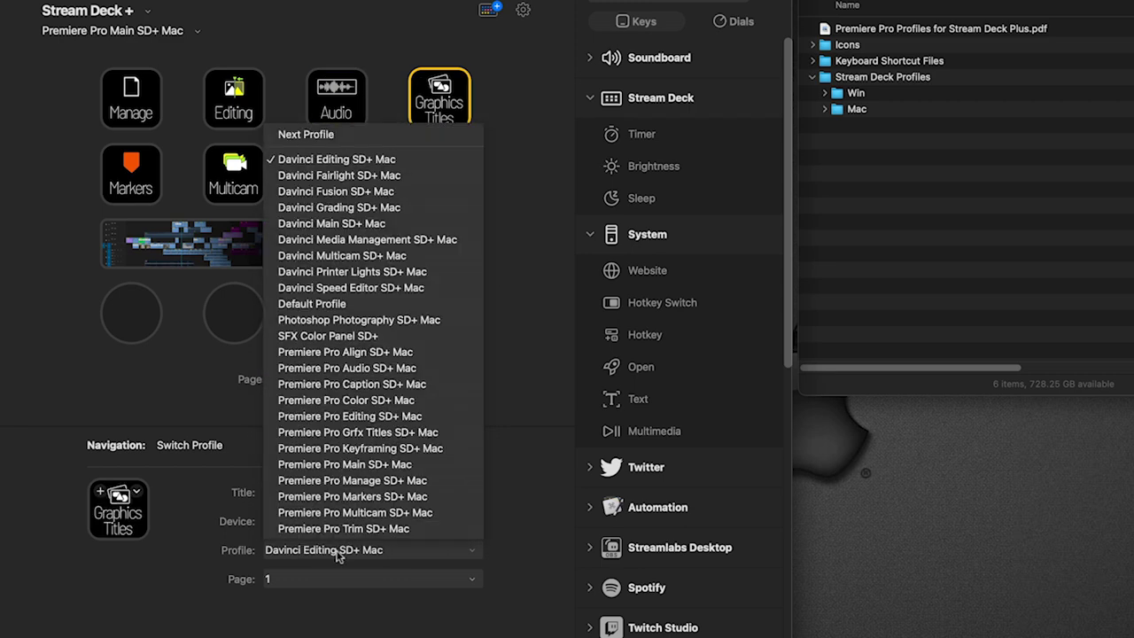
pyautogui.click(340, 432)
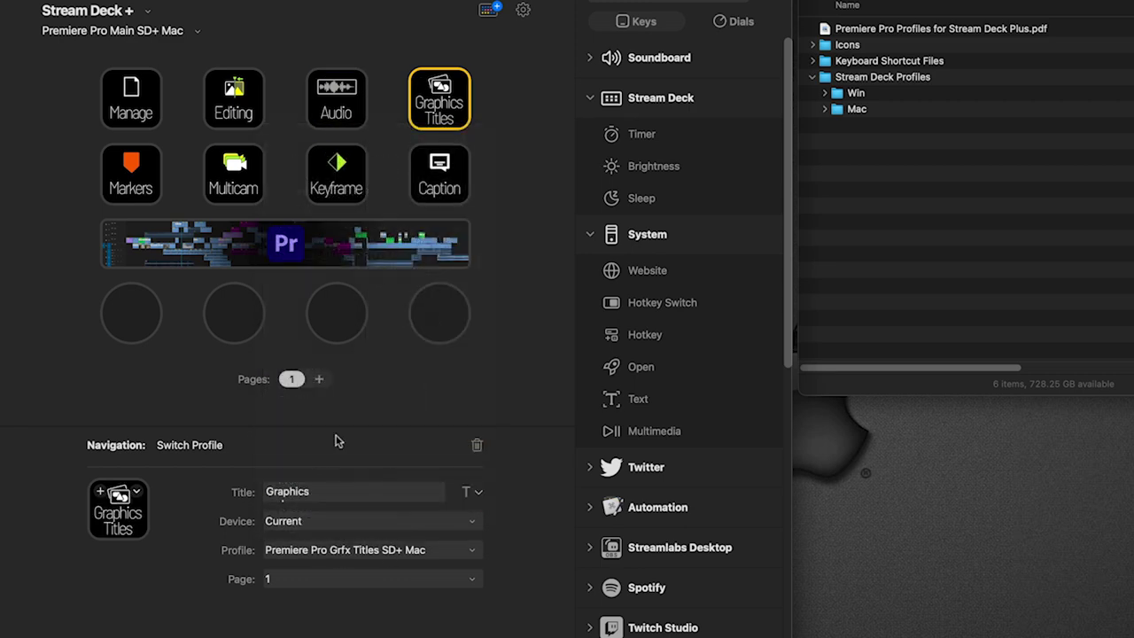
# Step: Point the Markers, Multicam, Keyframe and Caption keys to Premiere Pro Markers, Multicam, Keyframing and Caption
pyautogui.click(137, 181)
pyautogui.click(351, 551)
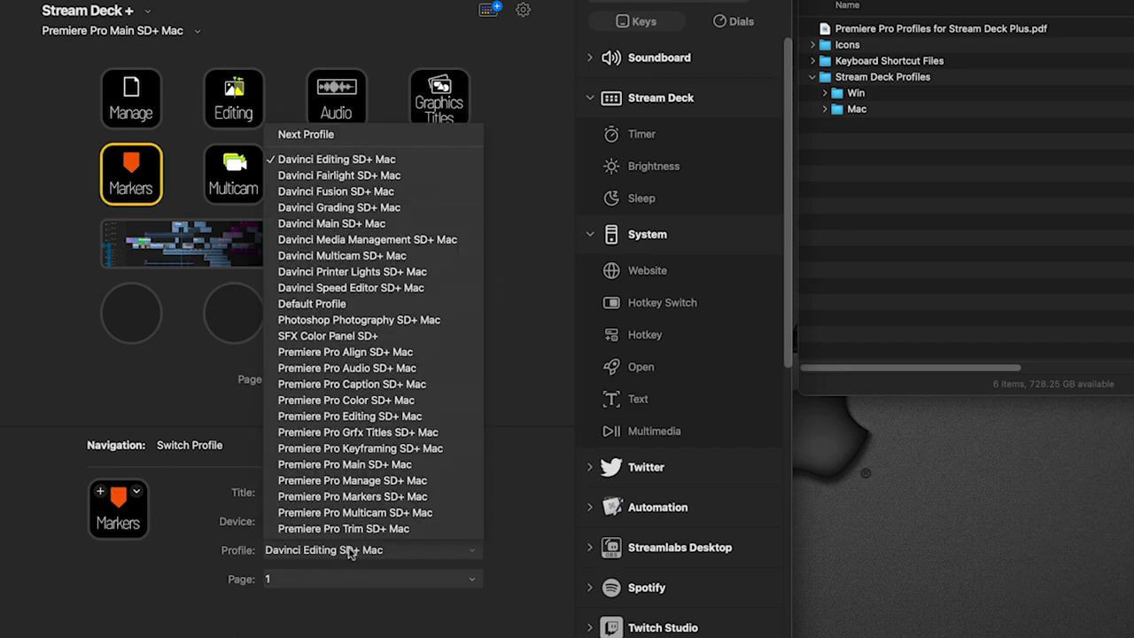
pyautogui.click(353, 496)
pyautogui.click(241, 170)
pyautogui.click(374, 551)
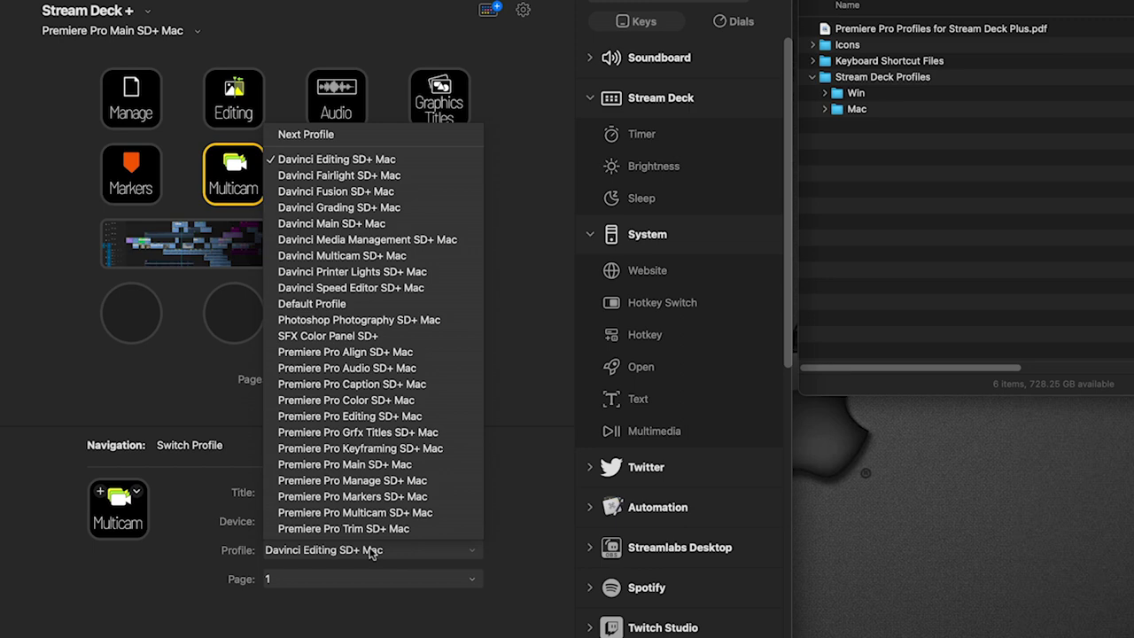
pyautogui.click(377, 512)
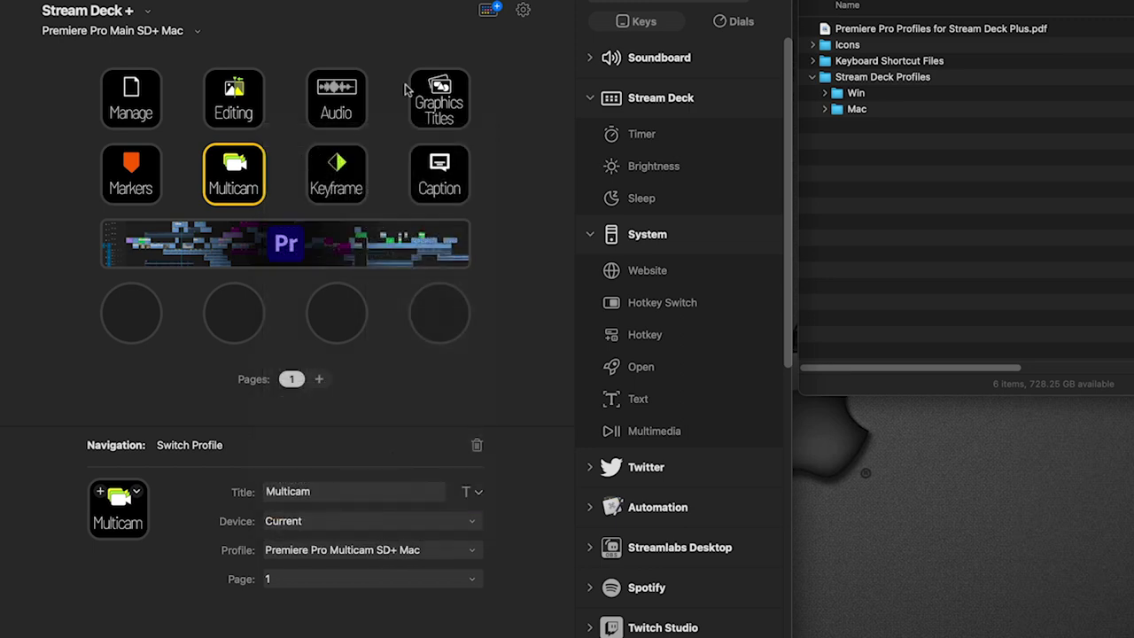
pyautogui.click(348, 161)
pyautogui.click(381, 548)
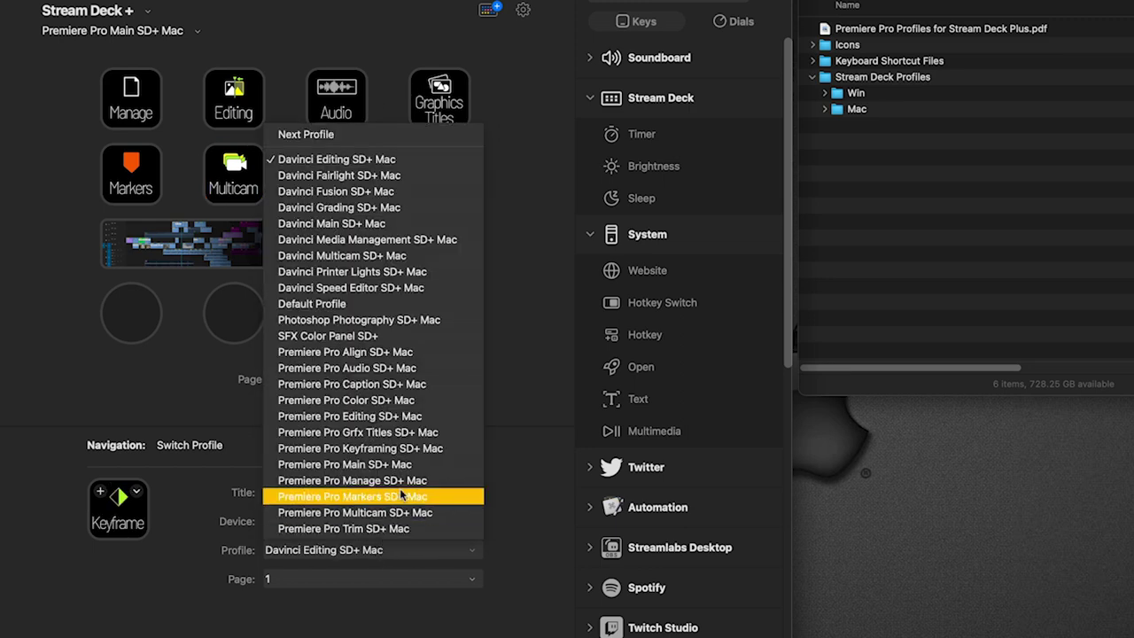
pyautogui.click(401, 452)
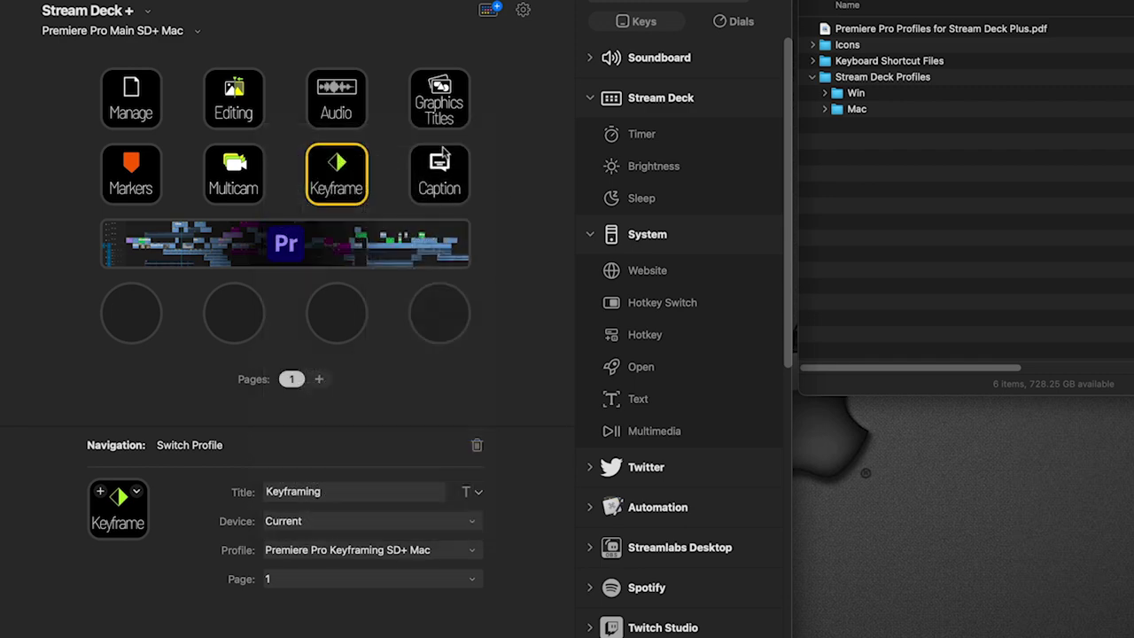
pyautogui.click(434, 159)
pyautogui.click(398, 550)
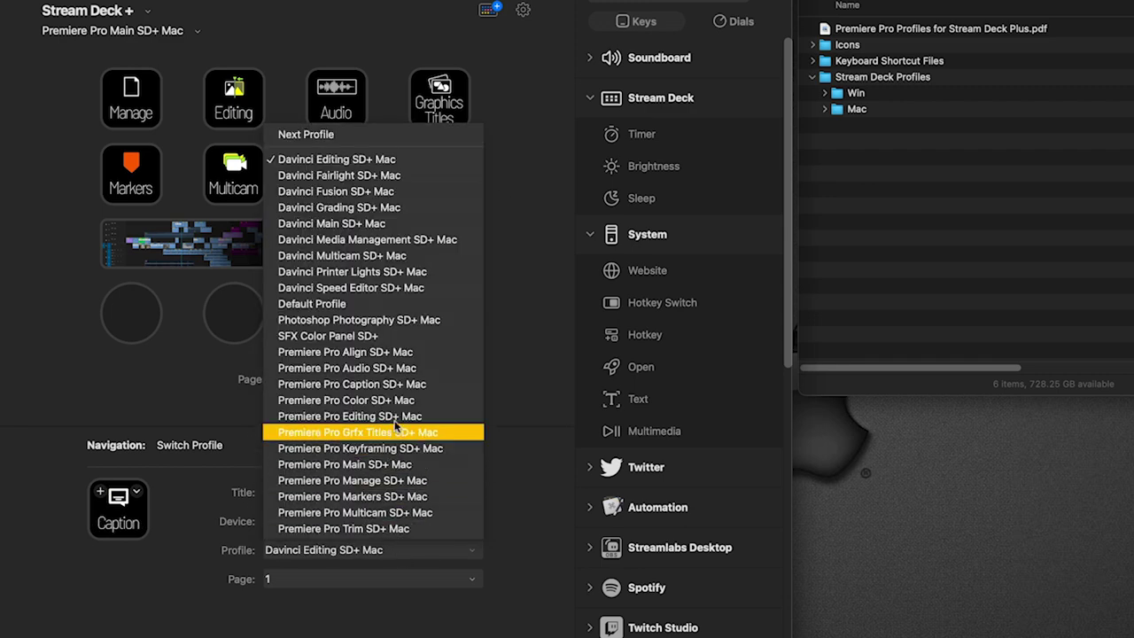
pyautogui.click(396, 389)
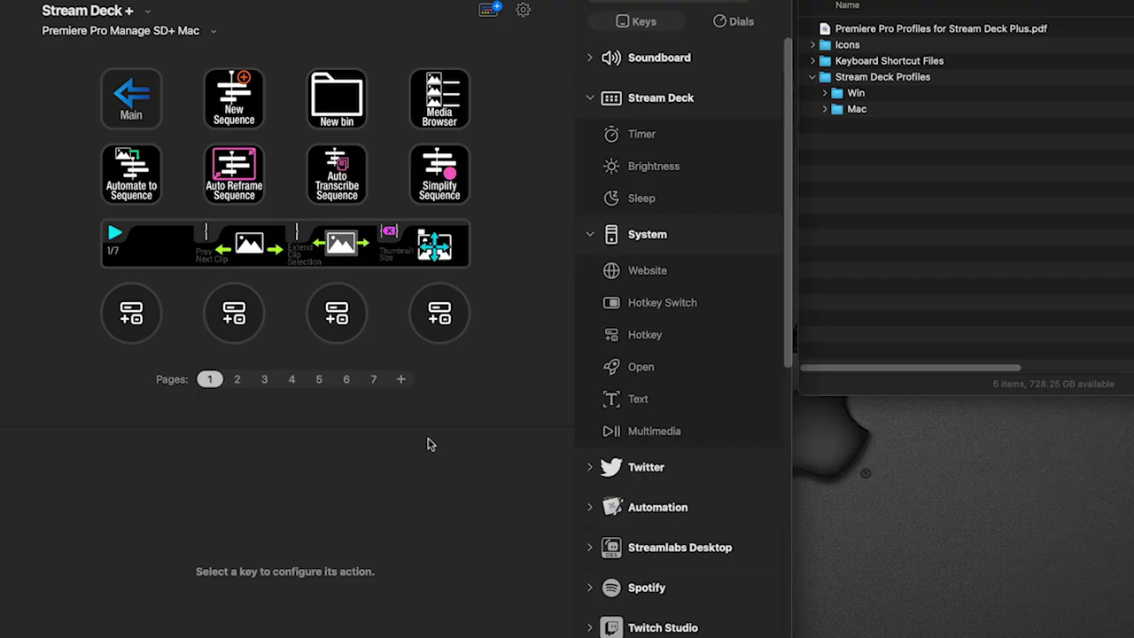
# Step: Set the Manage profile's Main key to switch to Premiere Pro Main SD+ Mac
pyautogui.click(148, 130)
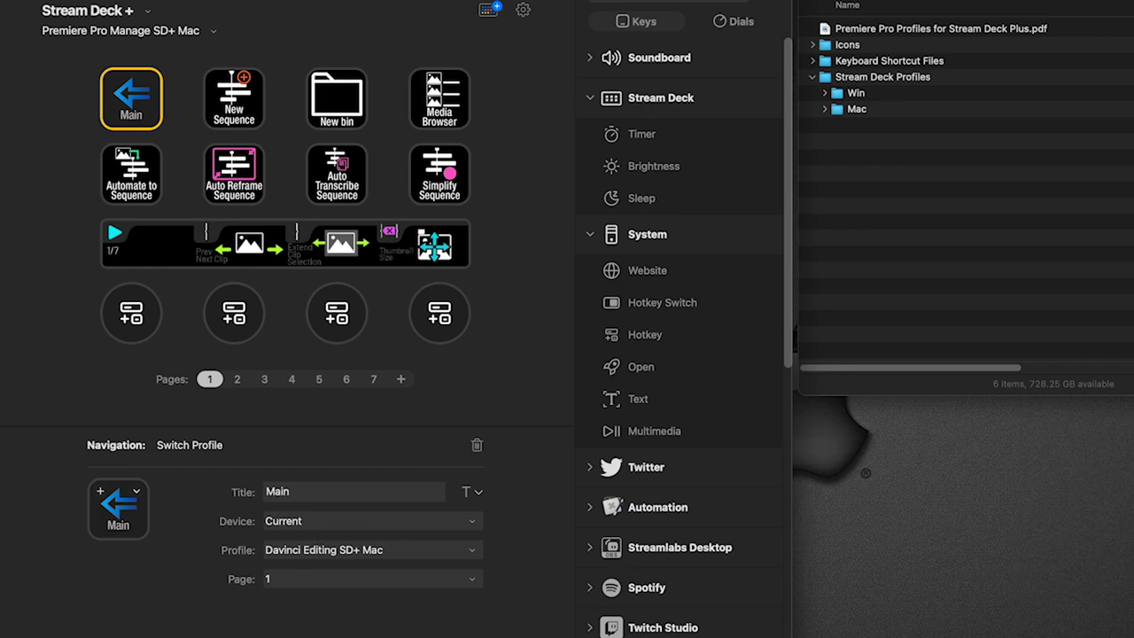
pyautogui.click(379, 556)
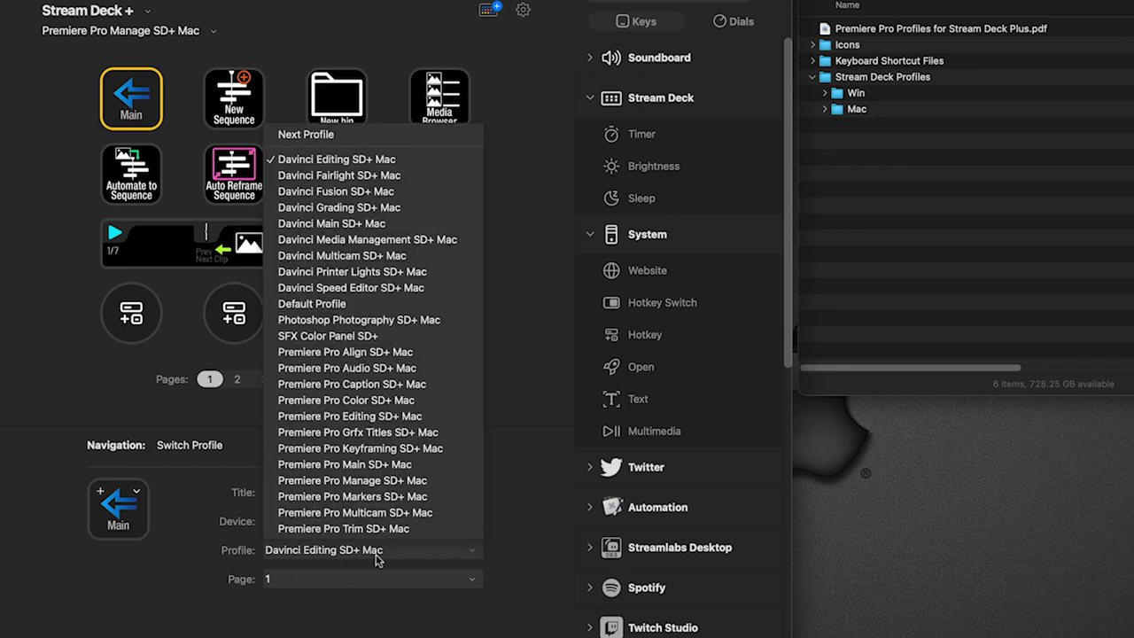
pyautogui.click(197, 584)
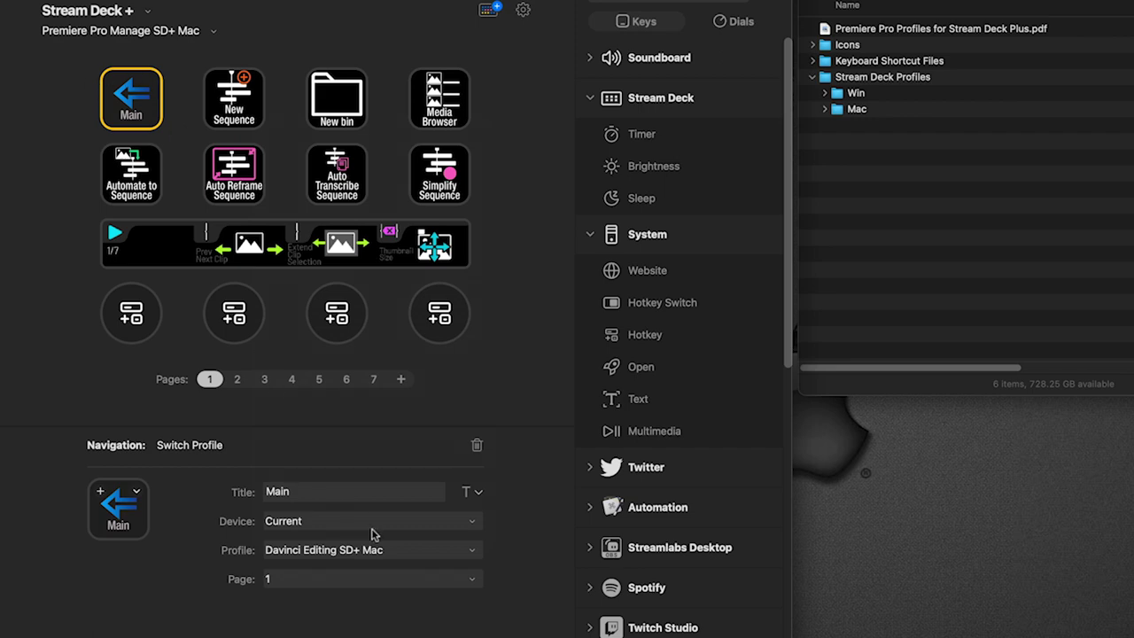
pyautogui.click(321, 551)
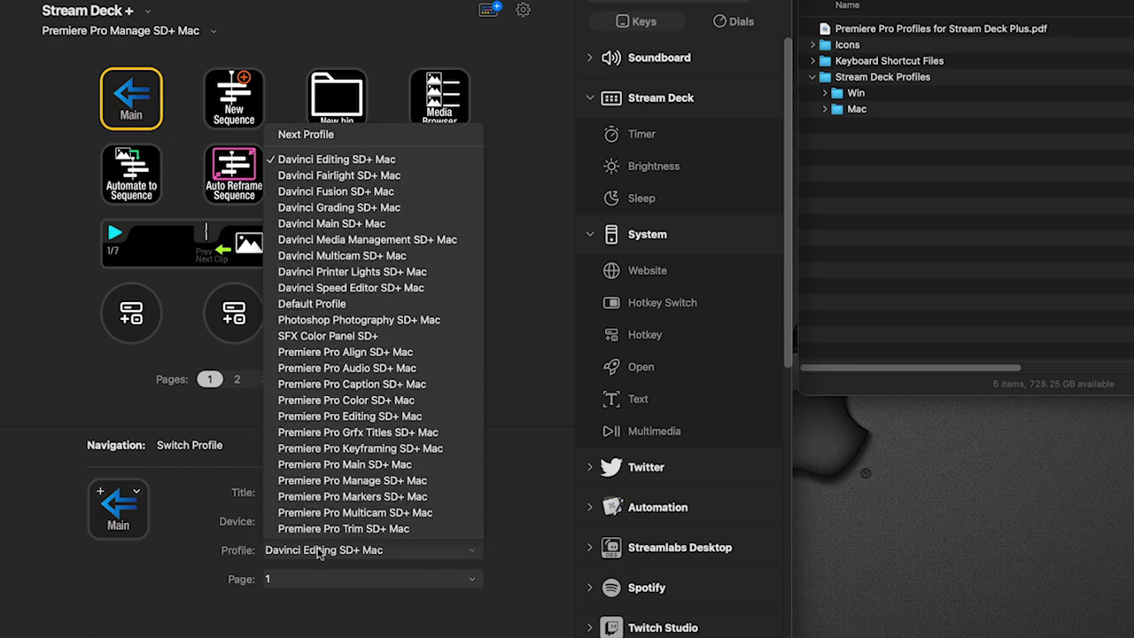
pyautogui.click(344, 465)
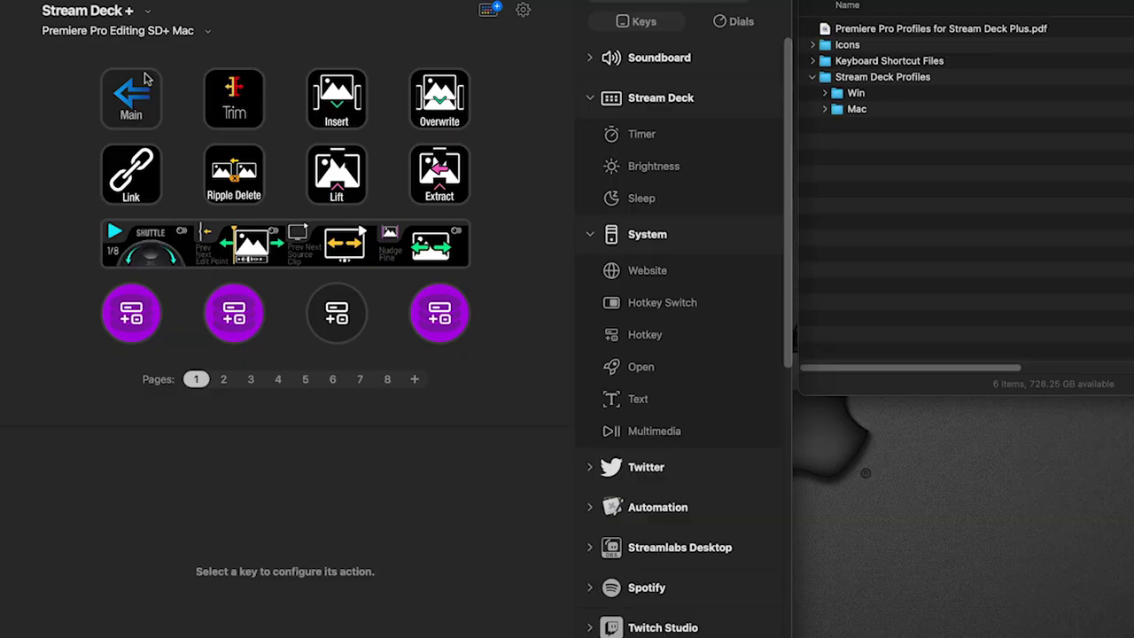
# Step: Set the Editing profile's Main key to switch to Premiere Pro Main SD+ Mac
pyautogui.click(145, 78)
pyautogui.click(328, 550)
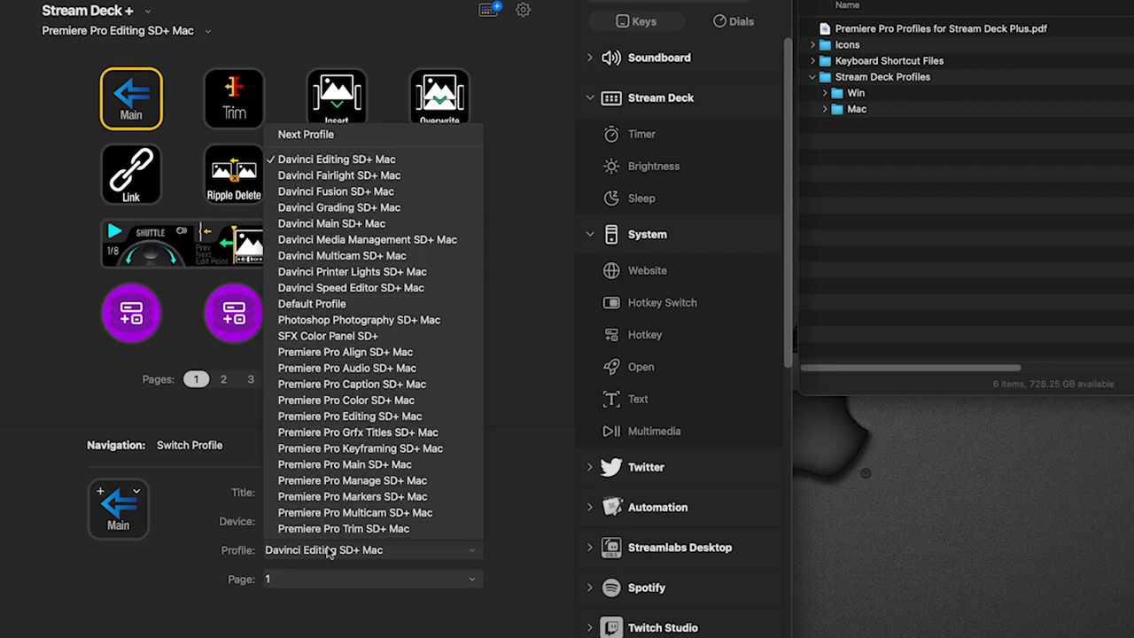
pyautogui.click(370, 464)
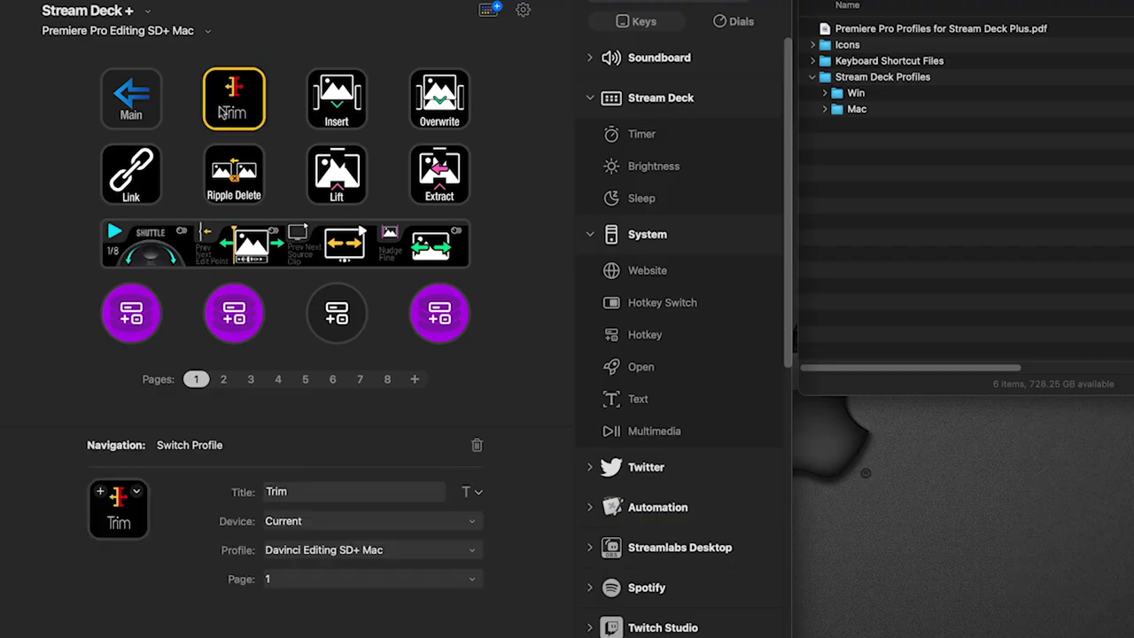
# Step: Set the Trim profile's Main key to switch to Premiere Pro Editing SD+ Mac
pyautogui.click(345, 551)
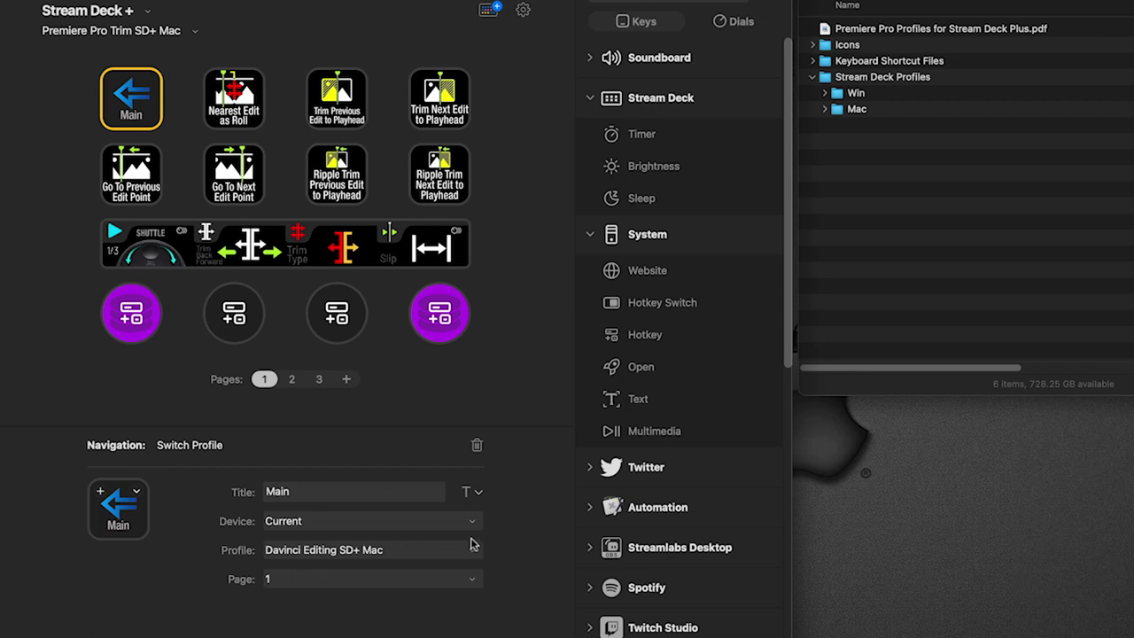
pyautogui.click(386, 552)
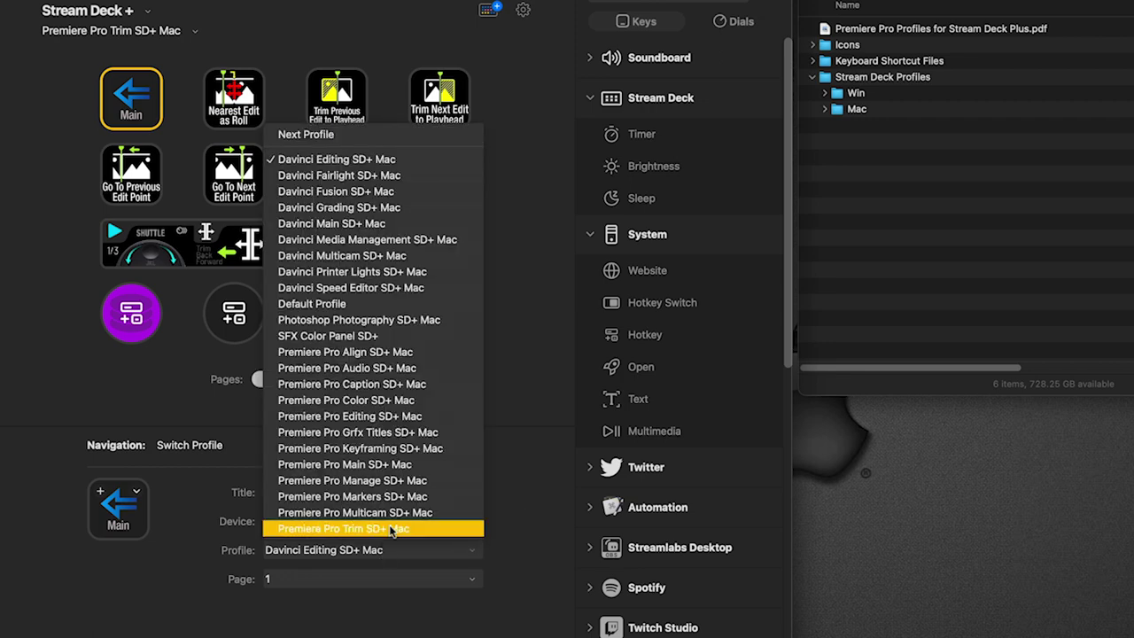
pyautogui.click(393, 417)
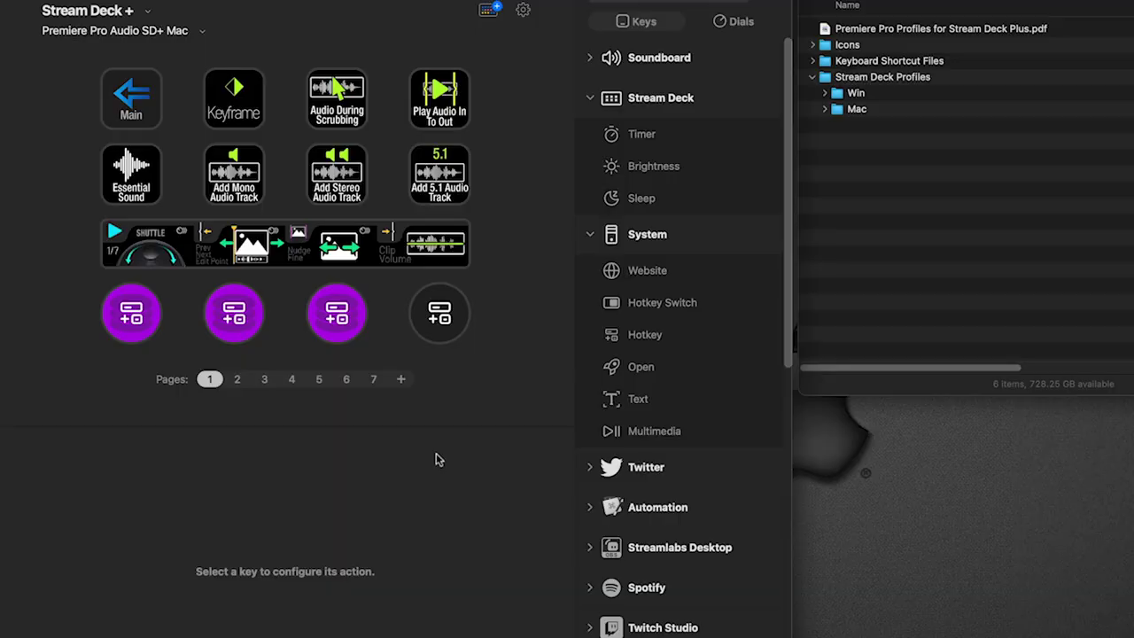
# Step: Link the Audio profile's Main key to Premiere Pro Main SD+ Mac and its Keyframe key to Premiere Pro Keyframing SD+ Mac
pyautogui.click(121, 89)
pyautogui.click(335, 550)
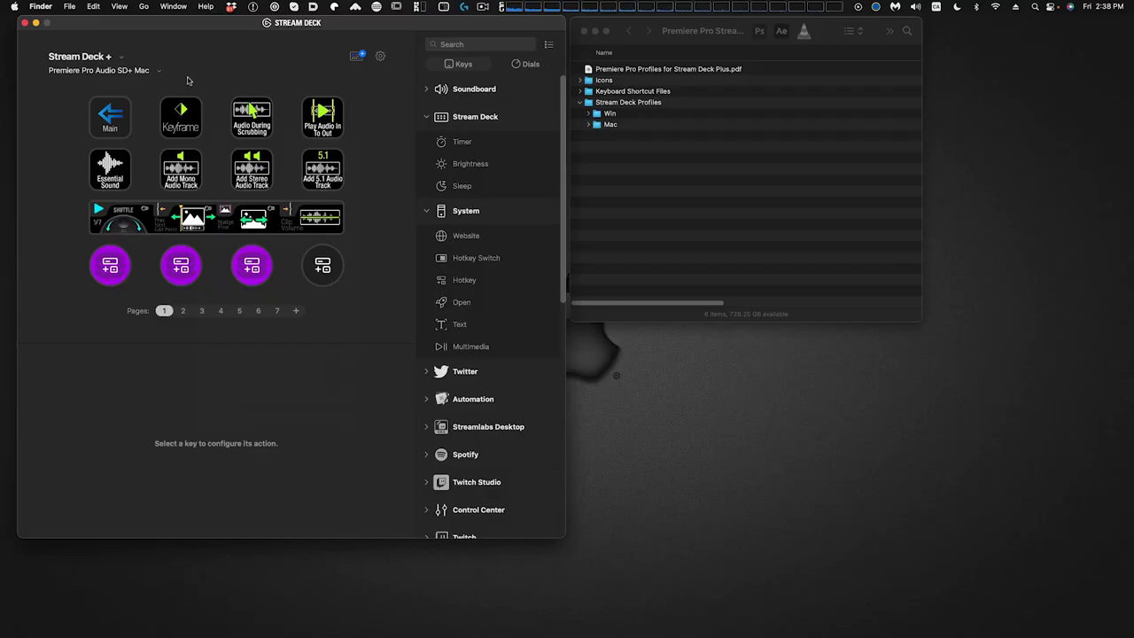
pyautogui.click(187, 123)
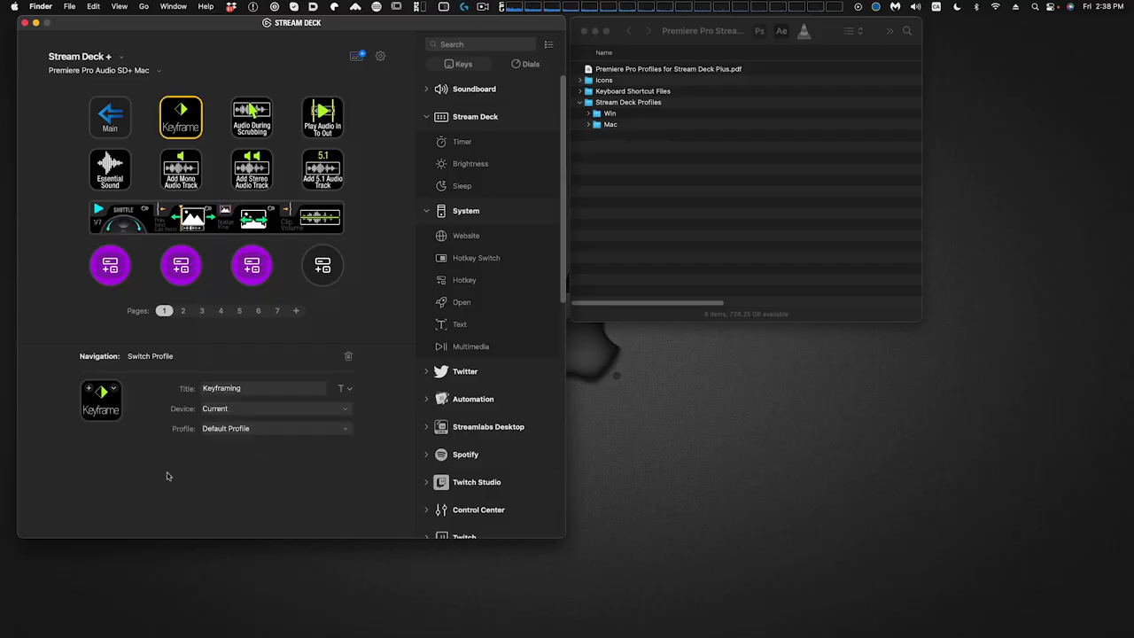
pyautogui.click(253, 431)
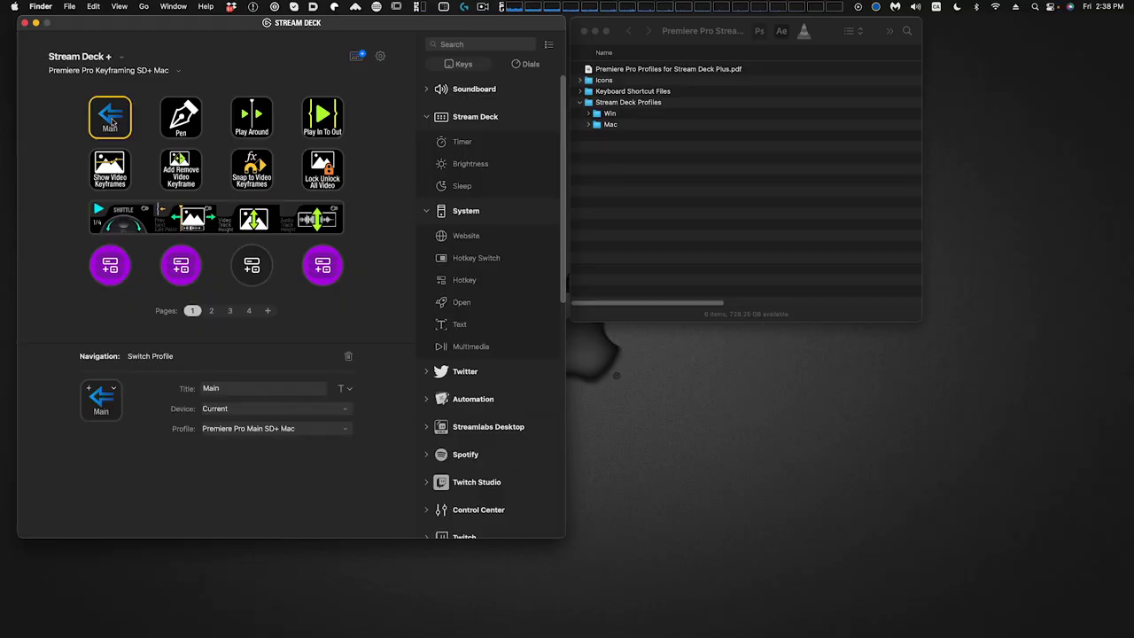
pyautogui.click(288, 429)
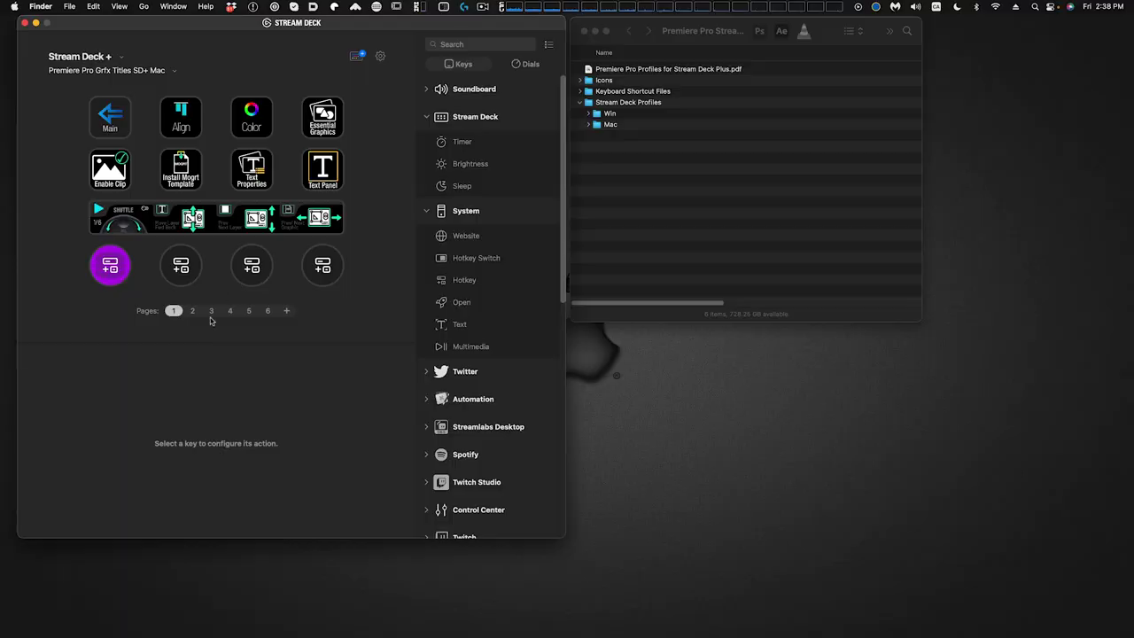
# Step: Link the Grfx Titles Main key to Premiere Pro Main SD+ Mac and its Align key to Premiere Pro Align SD+ Mac
pyautogui.click(110, 124)
pyautogui.click(274, 429)
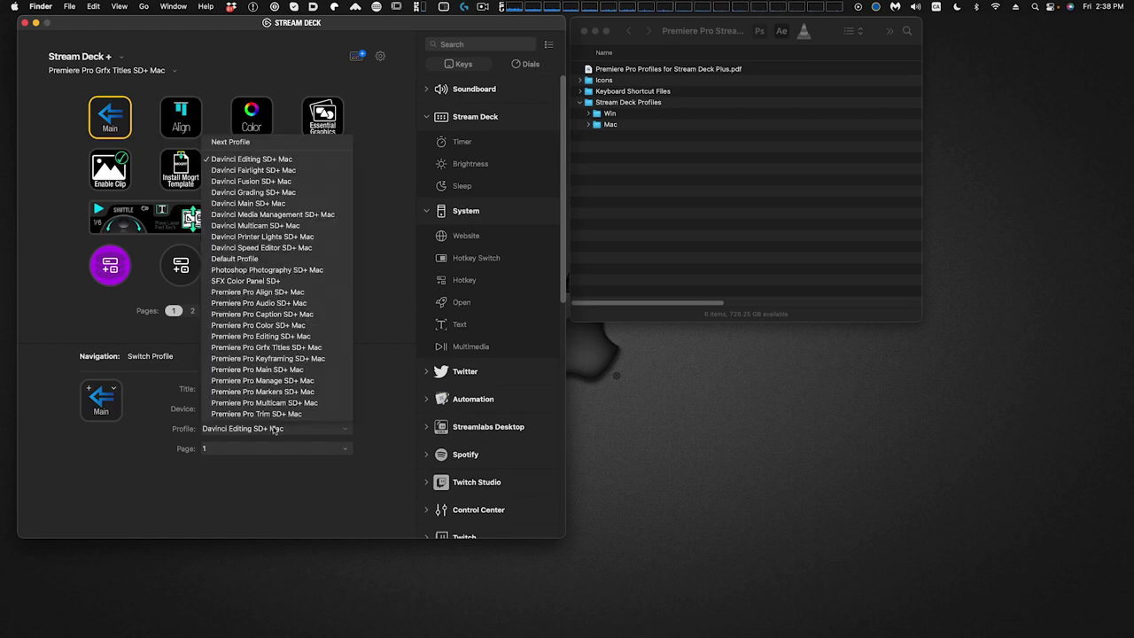
pyautogui.click(282, 377)
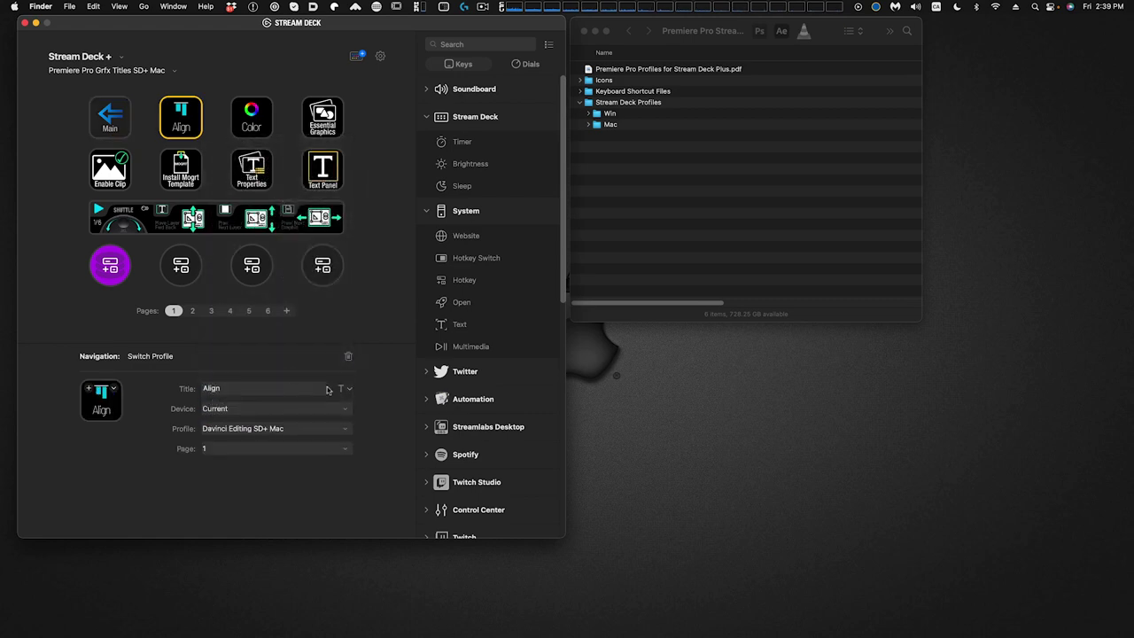
pyautogui.click(261, 430)
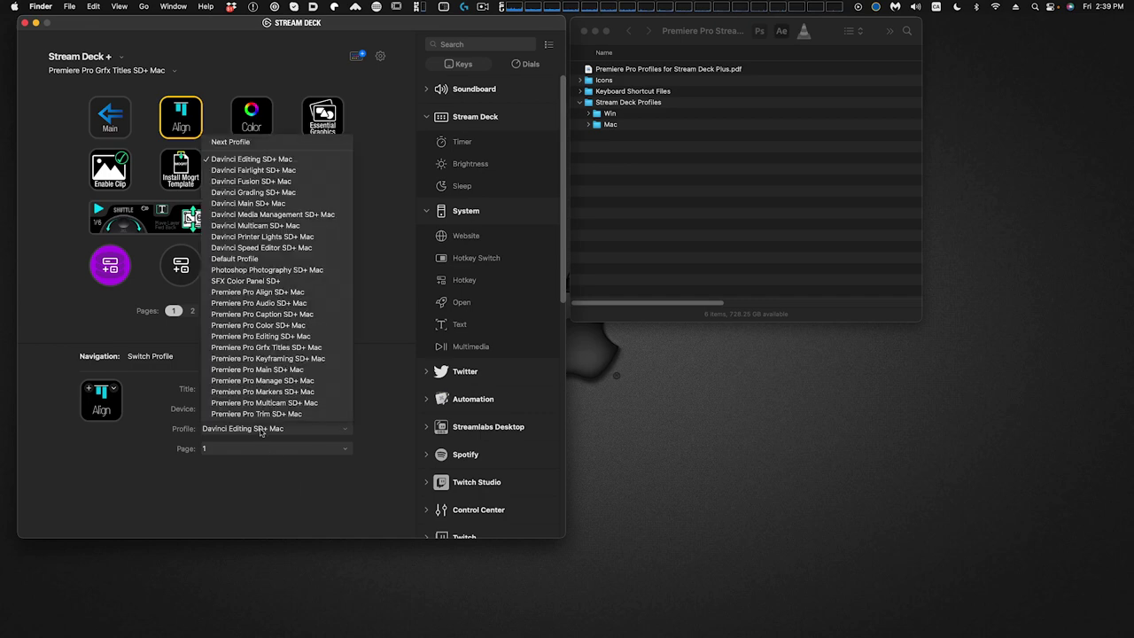
pyautogui.click(259, 292)
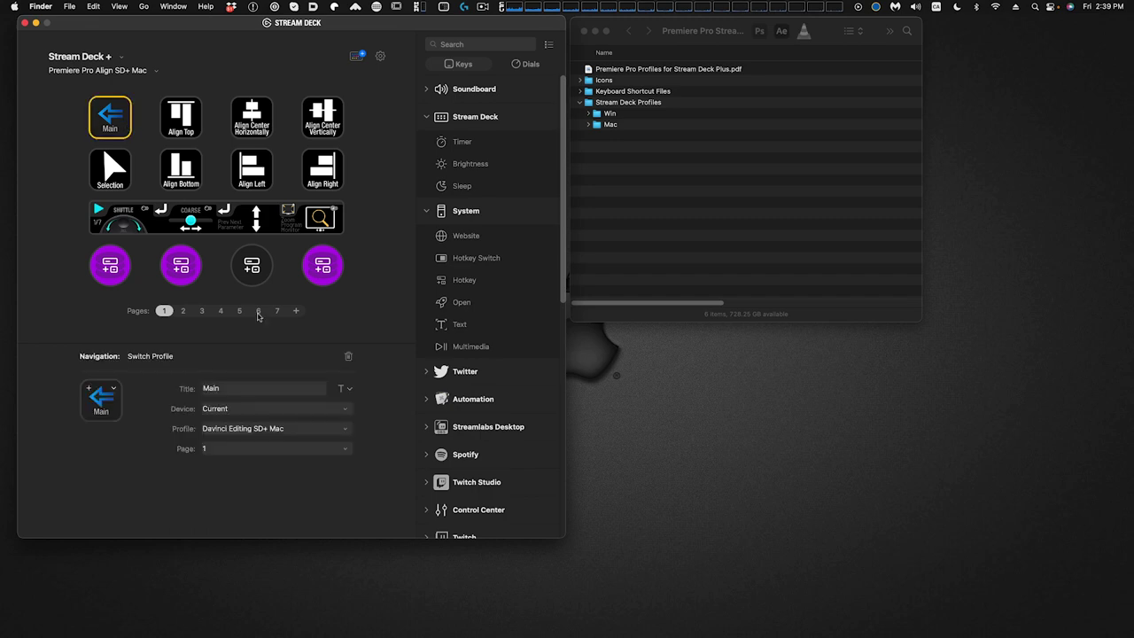
# Step: Link the Color key to Premiere Pro Color SD+ Mac and edit the Align and Color profiles' Main key targets
pyautogui.click(293, 429)
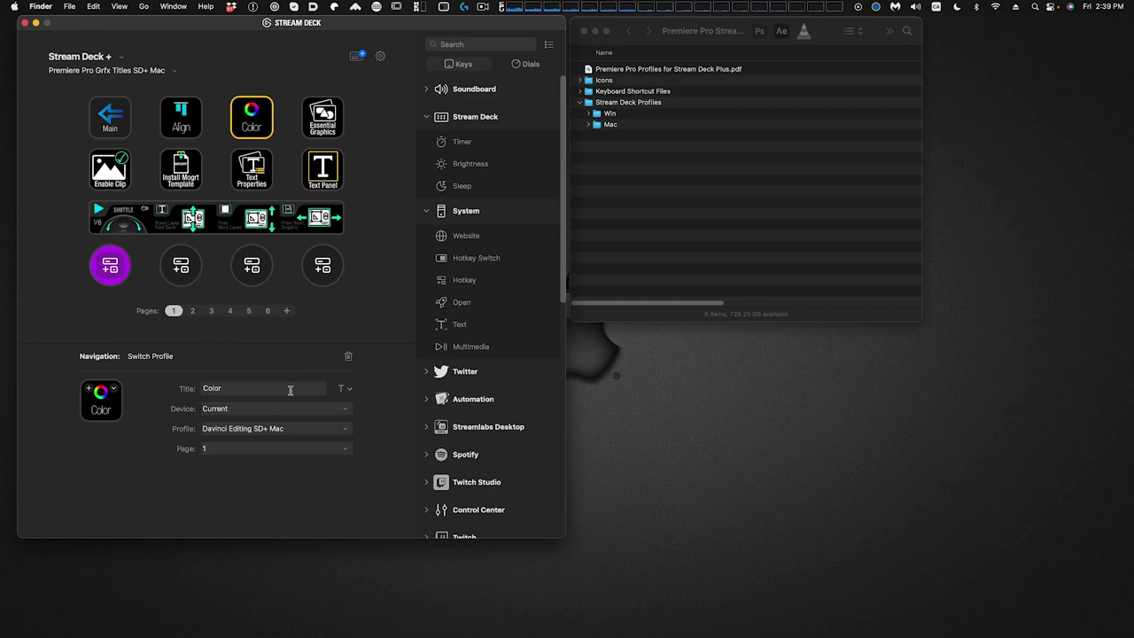
pyautogui.click(278, 429)
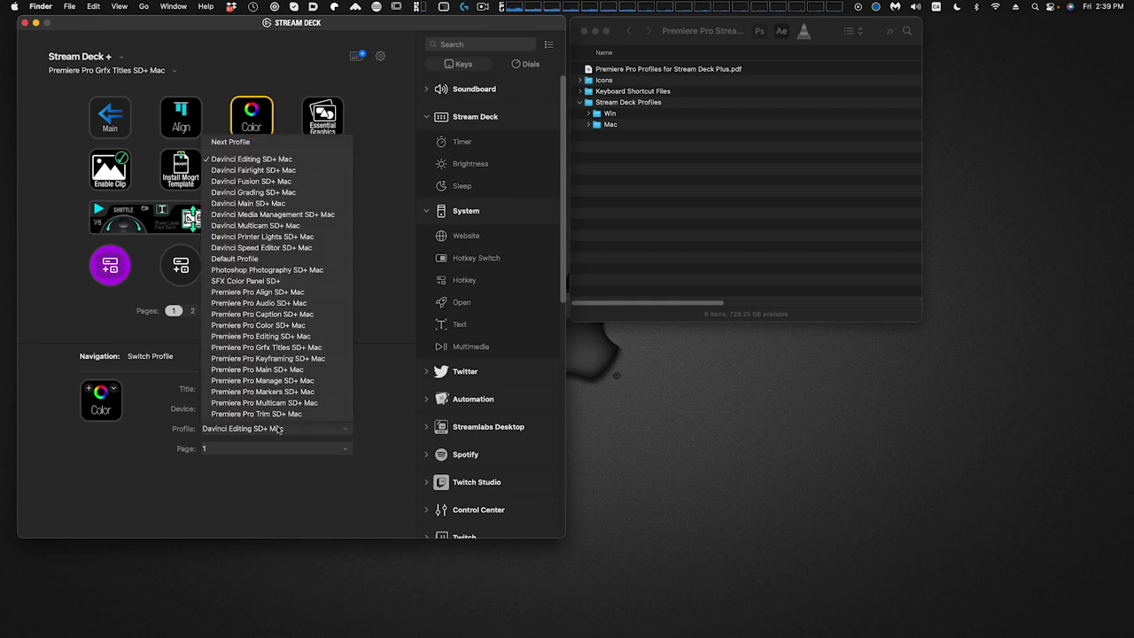
pyautogui.click(291, 327)
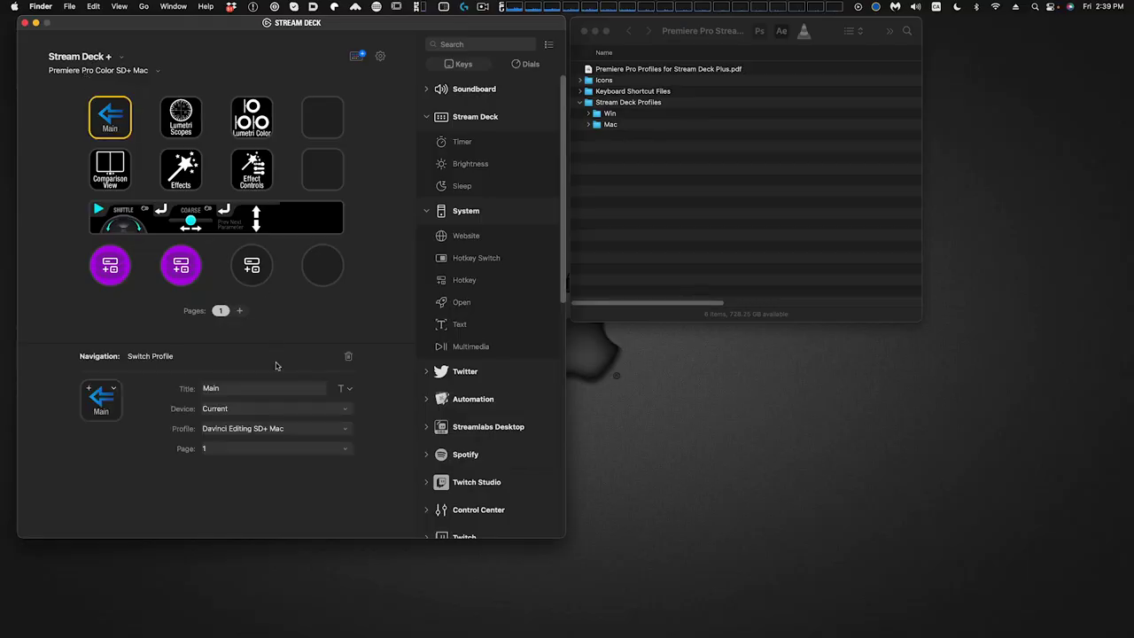
pyautogui.click(278, 429)
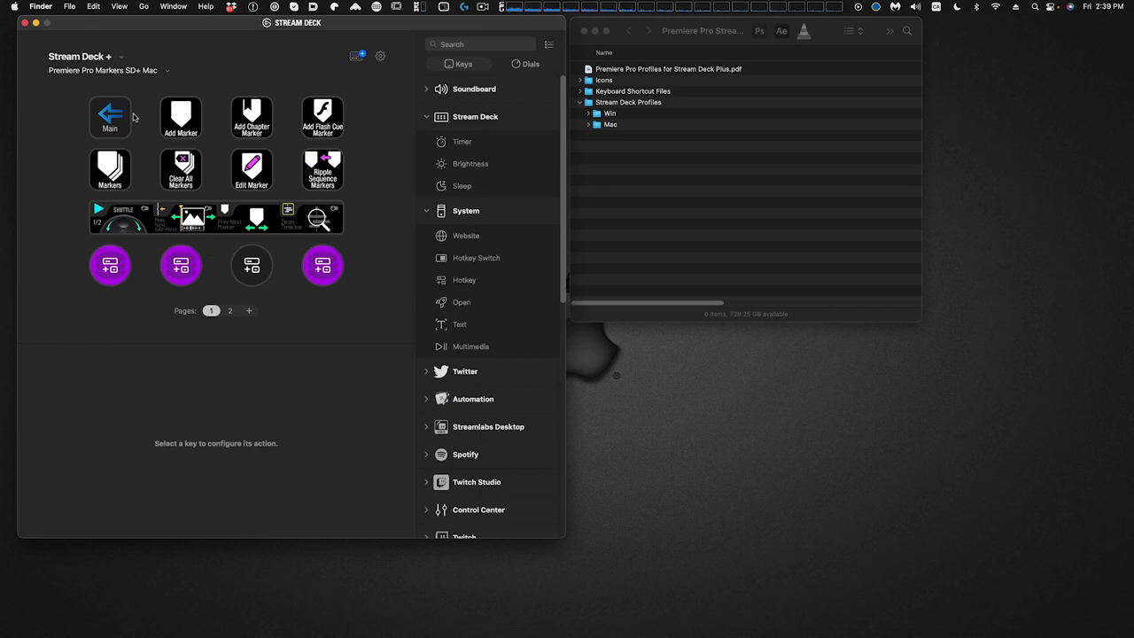
# Step: Set the Markers, Multicam and Caption profiles' Main keys to Premiere Pro Main SD+ Mac
pyautogui.click(261, 429)
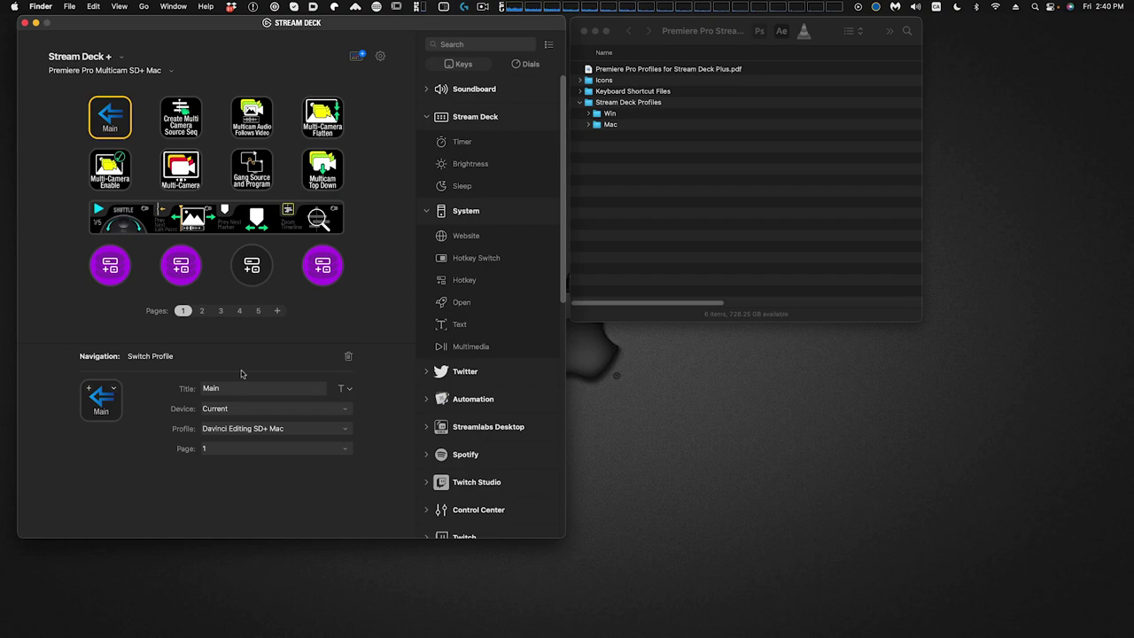
pyautogui.click(264, 430)
pyautogui.click(292, 370)
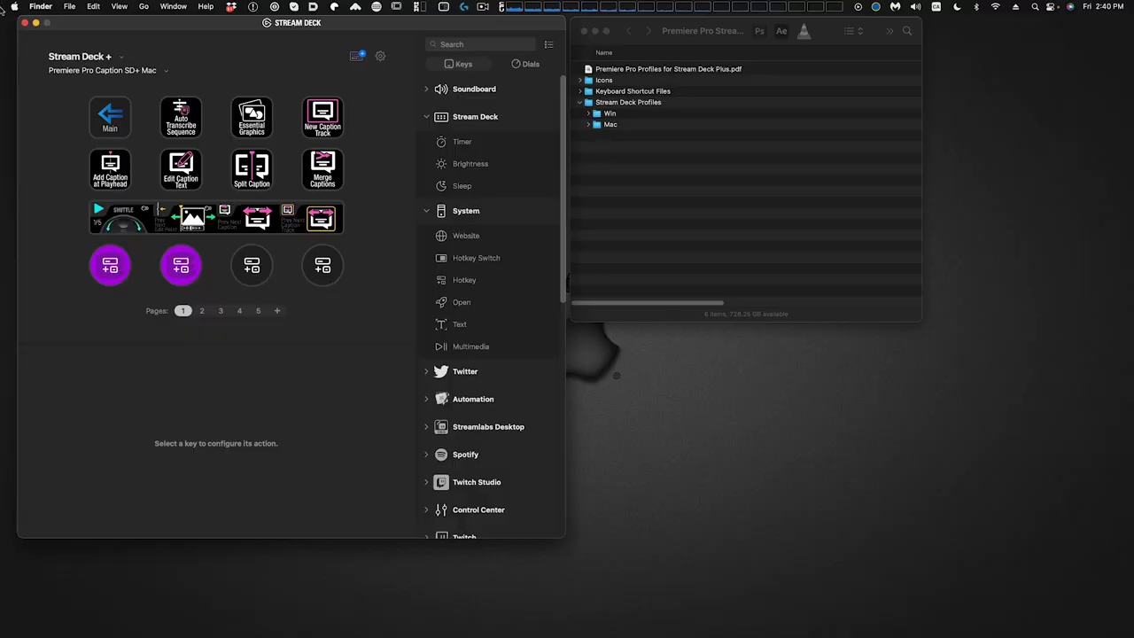
pyautogui.click(247, 429)
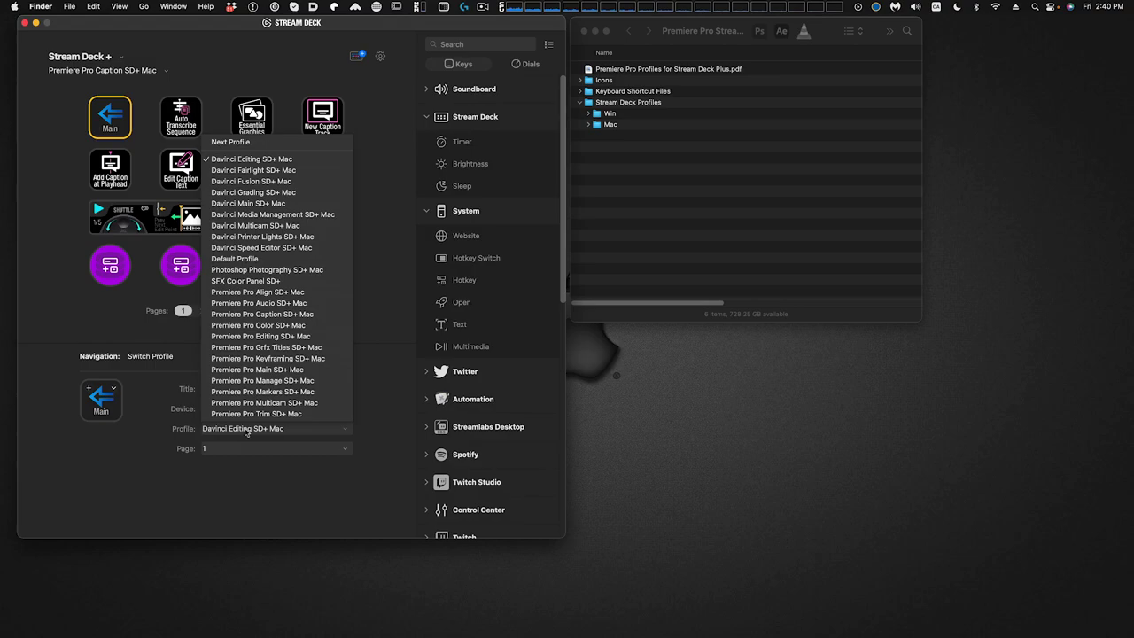
pyautogui.click(262, 370)
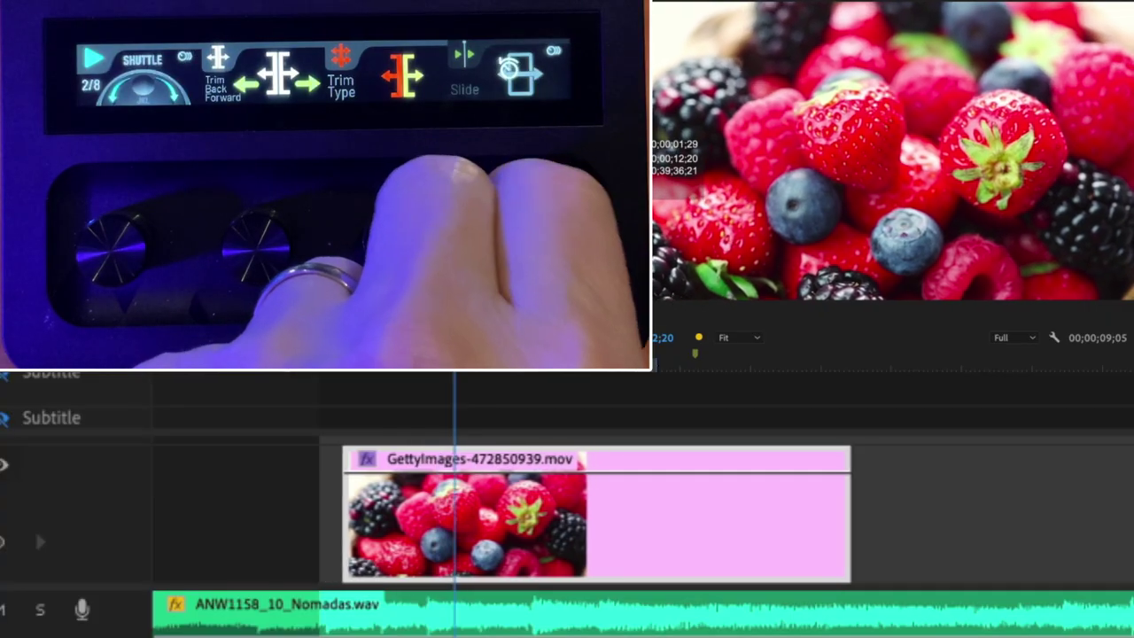
pyautogui.hotkey('alt', ',')
pyautogui.hotkey('alt', ',')
pyautogui.hotkey('alt', ',')
pyautogui.hotkey('alt', ',')
pyautogui.hotkey('alt', ',')
pyautogui.hotkey('alt', ',')
pyautogui.hotkey('alt', ',')
pyautogui.hotkey('alt', ',')
pyautogui.hotkey('alt', ',')
pyautogui.hotkey('alt', ',')
pyautogui.hotkey('alt', ',')
pyautogui.hotkey('alt', '.')
pyautogui.hotkey('alt', '.')
pyautogui.hotkey('alt', '.')
pyautogui.hotkey('alt', '.')
pyautogui.hotkey('alt', '.')
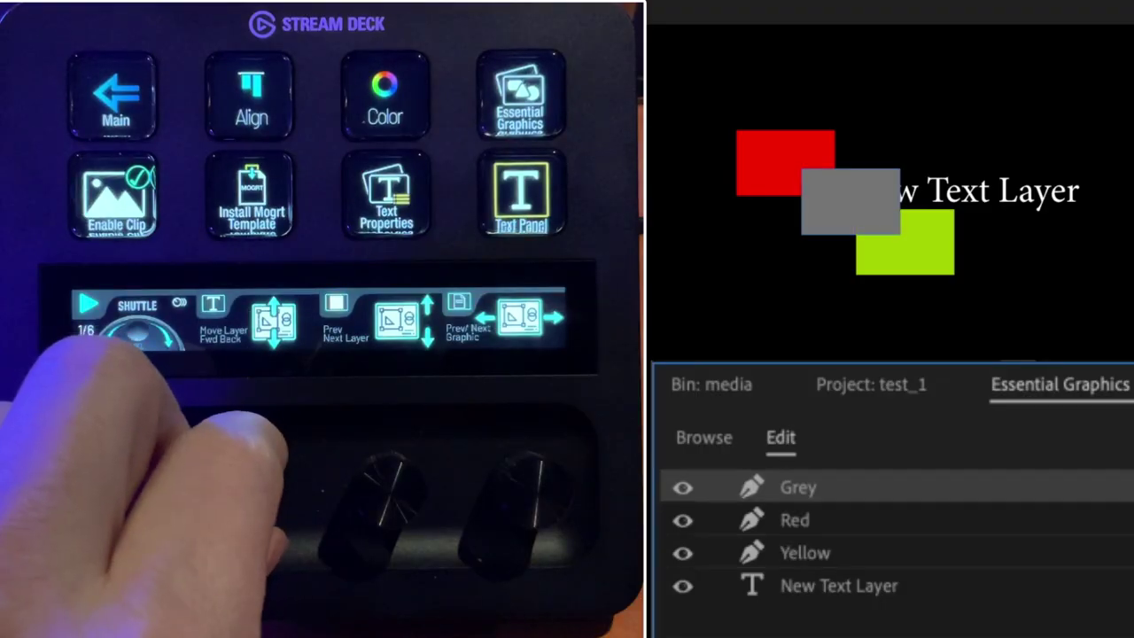
# Step: Slide the GettyImages berries clip along the timeline and move the Grey graphics layer down
pyautogui.hotkey('ctrl', '[')
pyautogui.hotkey('ctrl', '[')
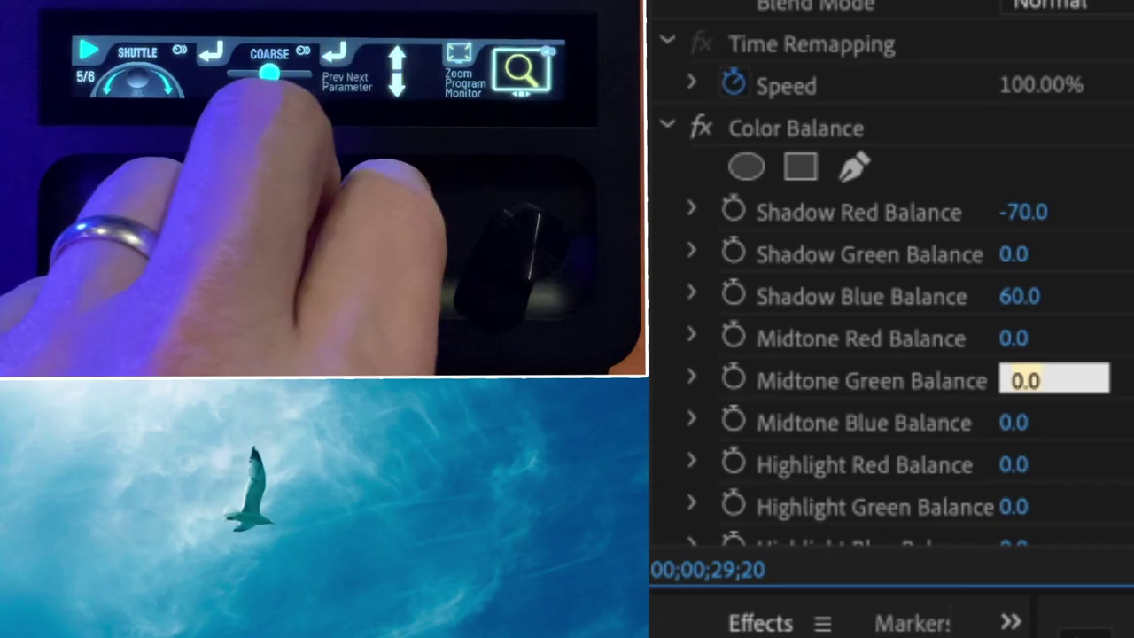
# Step: Set Color Balance: Midtone Green -40, Highlight Red -40, Midtone Red 70
pyautogui.hotkey('shift', 'Down')
pyautogui.hotkey('shift', 'Down')
pyautogui.hotkey('shift', 'Down')
pyautogui.hotkey('shift', 'Down')
pyautogui.hotkey('shift', 'Down')
pyautogui.hotkey('shift', 'Down')
pyautogui.hotkey('shift', 'Down')
pyautogui.hotkey('shift', 'Down')
pyautogui.hotkey('shift', 'Down')
pyautogui.hotkey('shift', 'Up')
pyautogui.hotkey('shift', 'Up')
pyautogui.hotkey('shift', 'Up')
pyautogui.hotkey('shift', 'Up')
pyautogui.hotkey('shift', 'Up')
pyautogui.press('Tab')
pyautogui.press('Tab')
pyautogui.hotkey('shift', 'Down')
pyautogui.hotkey('shift', 'Down')
pyautogui.hotkey('shift', 'Down')
pyautogui.hotkey('shift', 'Down')
pyautogui.hotkey('shift', 'Down')
pyautogui.hotkey('shift', 'Down')
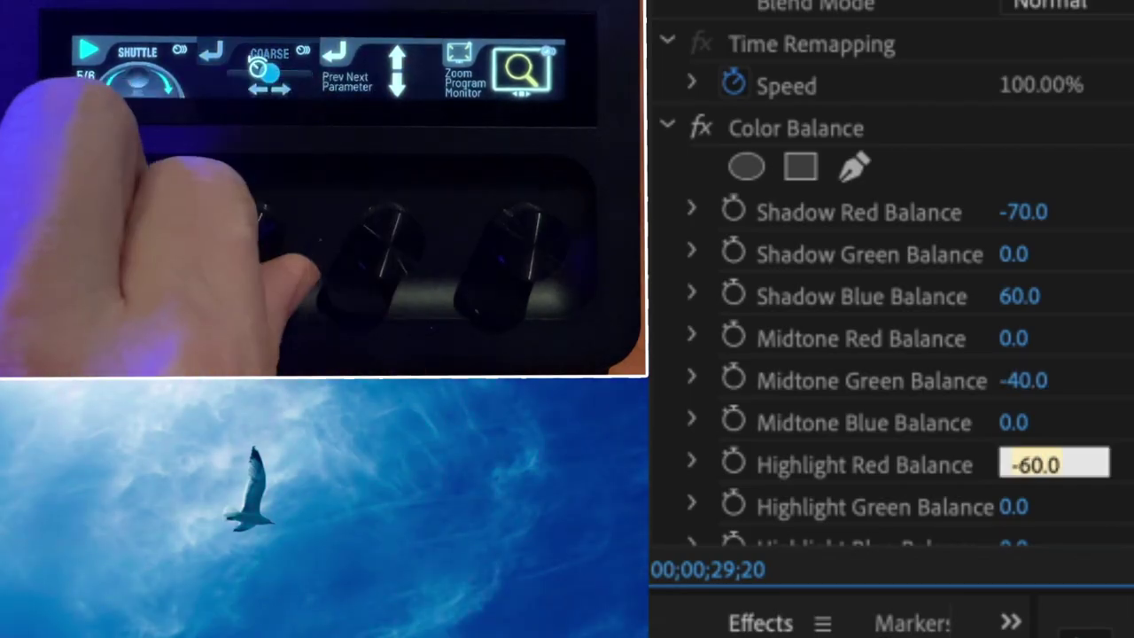
pyautogui.hotkey('shift', 'Up')
pyautogui.hotkey('shift', 'Up')
pyautogui.hotkey('shift', 'Tab')
pyautogui.hotkey('shift', 'Tab')
pyautogui.hotkey('shift', 'Tab')
pyautogui.hotkey('shift', 'Up')
pyautogui.hotkey('shift', 'Up')
pyautogui.hotkey('shift', 'Up')
pyautogui.hotkey('shift', 'Up')
pyautogui.hotkey('shift', 'Up')
pyautogui.hotkey('shift', 'Up')
pyautogui.hotkey('shift', 'Up')
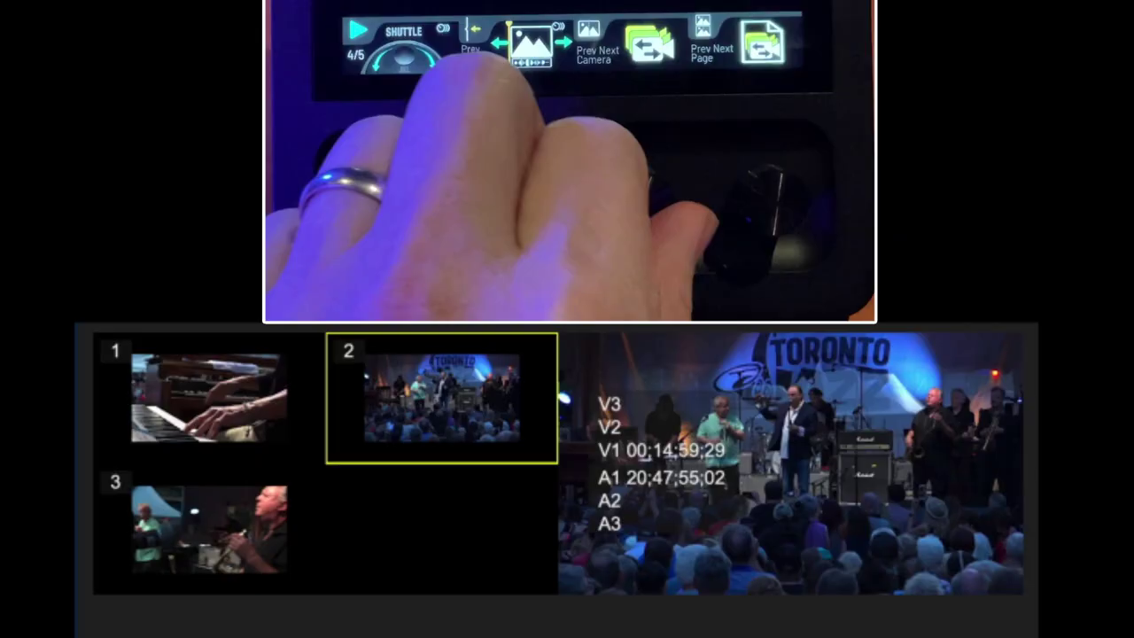